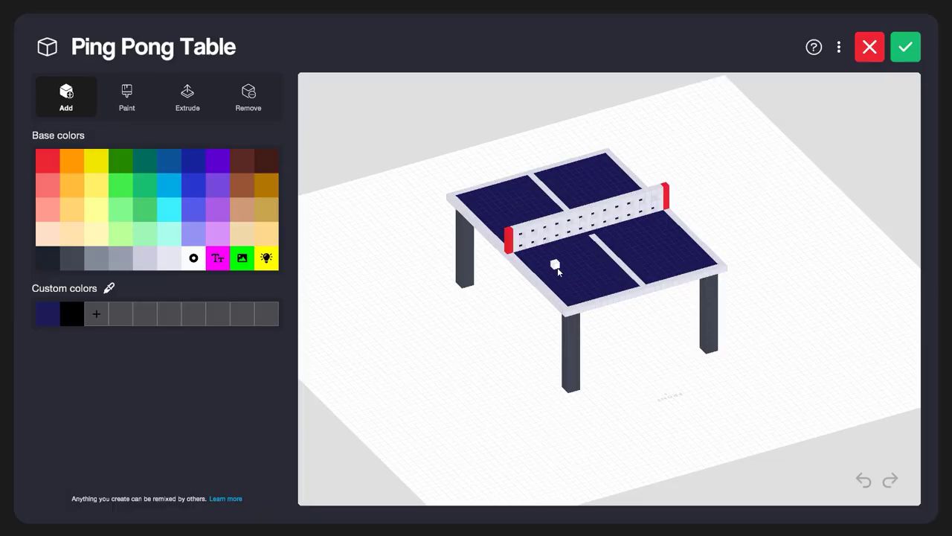
Step: Place a white block on the table and paint a wide light green screen across the Game Boy's front
left_click(557, 267)
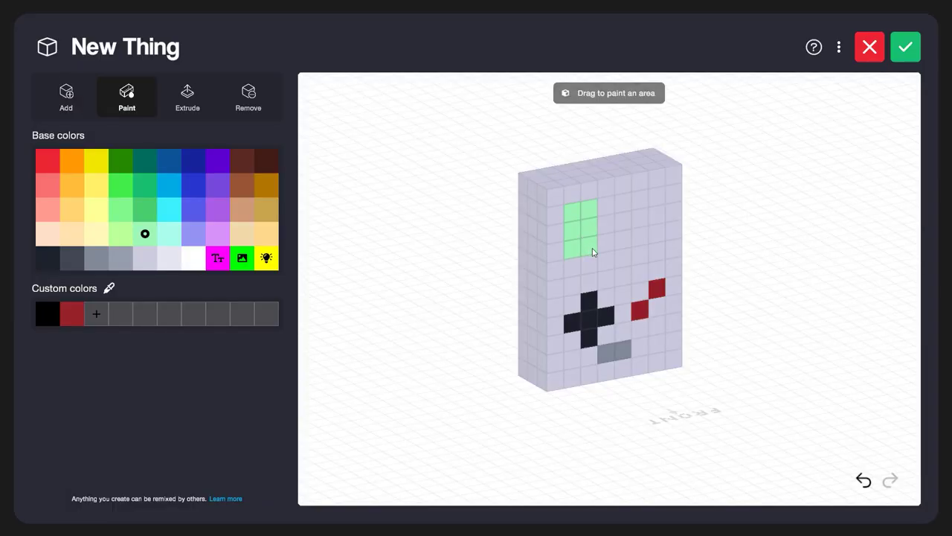
left_click_drag(593, 251, 655, 255)
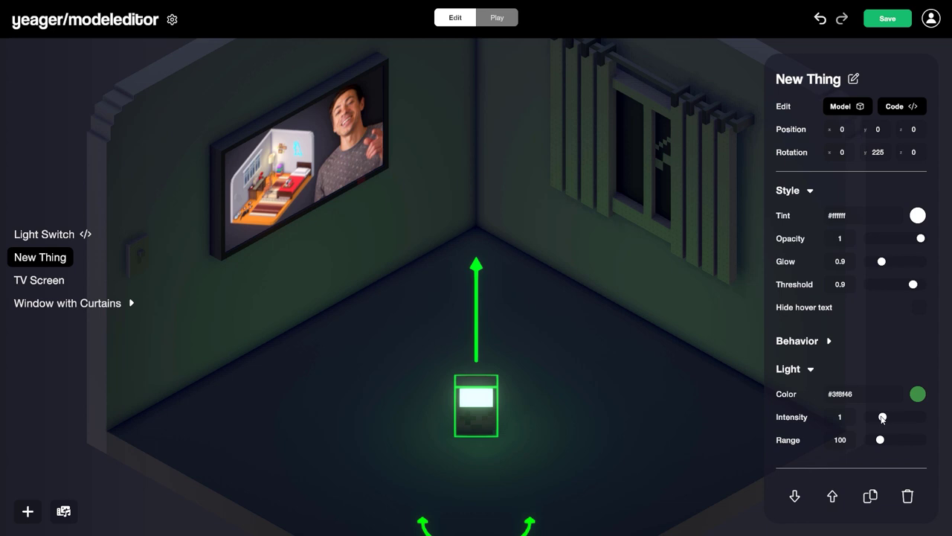
left_click_drag(879, 418, 868, 443)
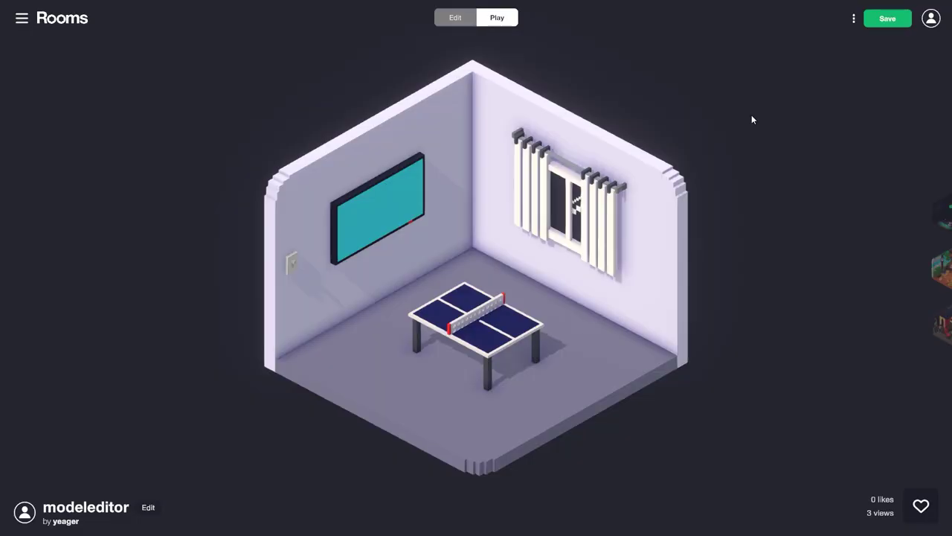
Step: Enter edit mode and select the Ping Pong Table to show its position (0.5, 0, 0.5) and 180° rotation
left_click(455, 19)
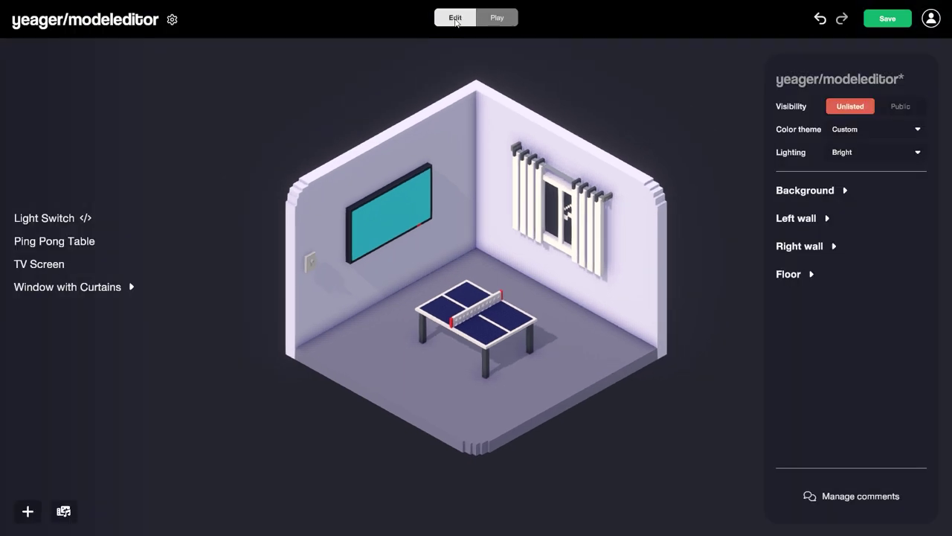
left_click(497, 316)
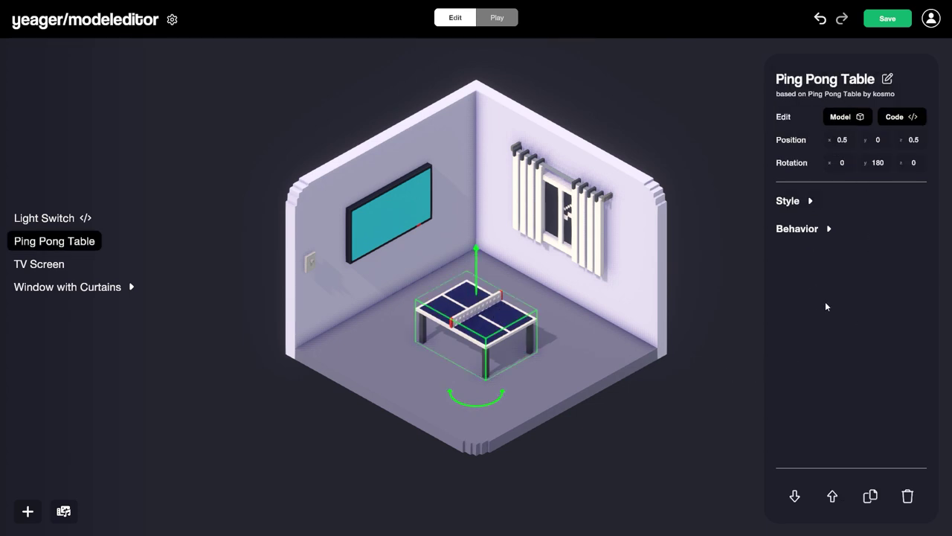
Step: Open the Ping Pong Table's voxel model and choose white as the block colour
left_click(843, 119)
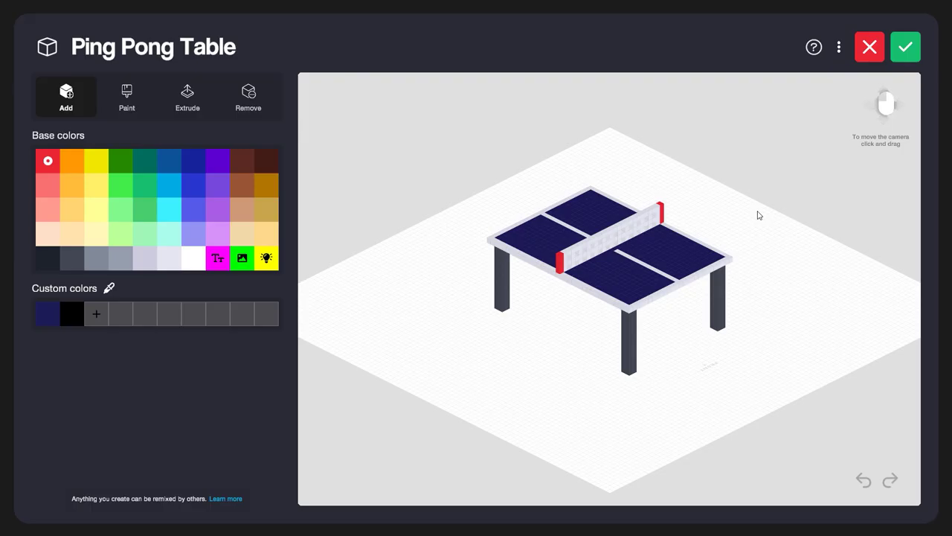
left_click_drag(793, 257, 759, 221)
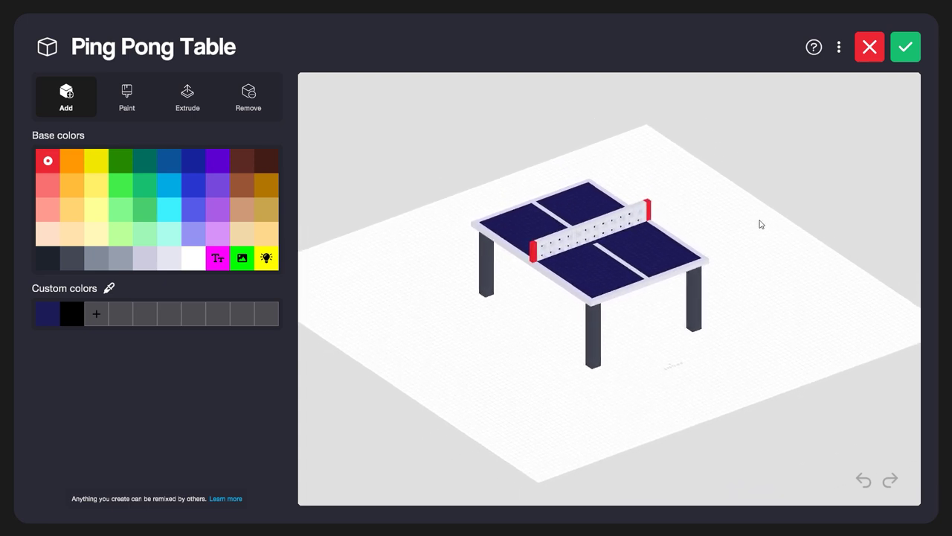
scroll(742, 287, "up", 5)
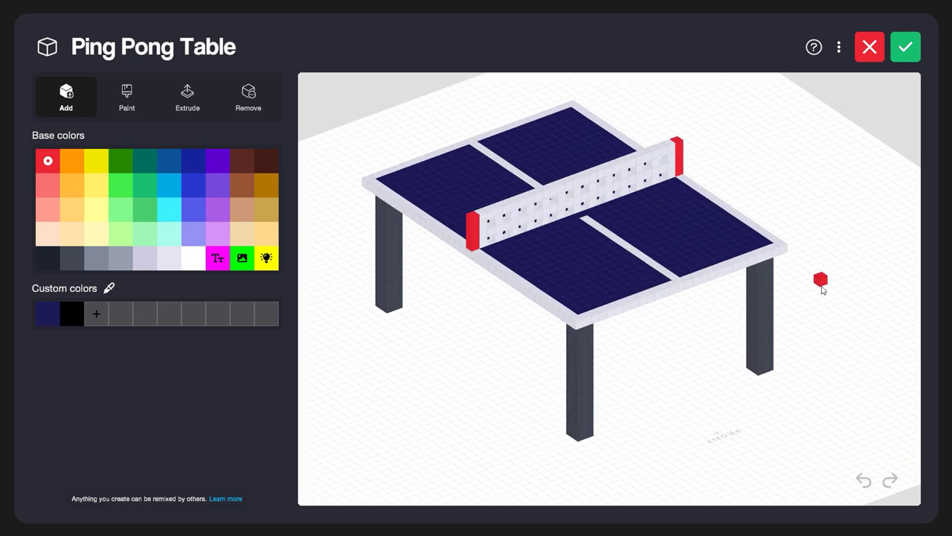
left_click_drag(827, 290, 792, 287)
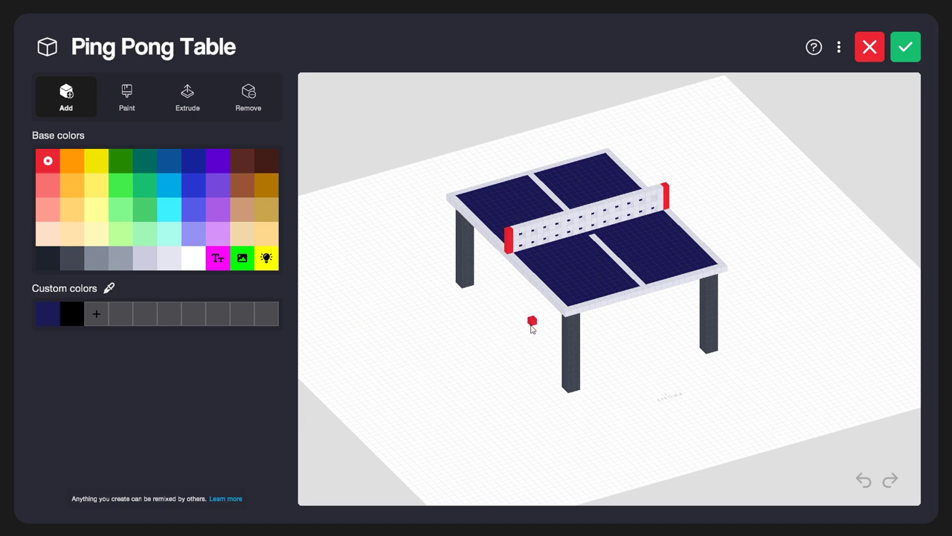
left_click(196, 260)
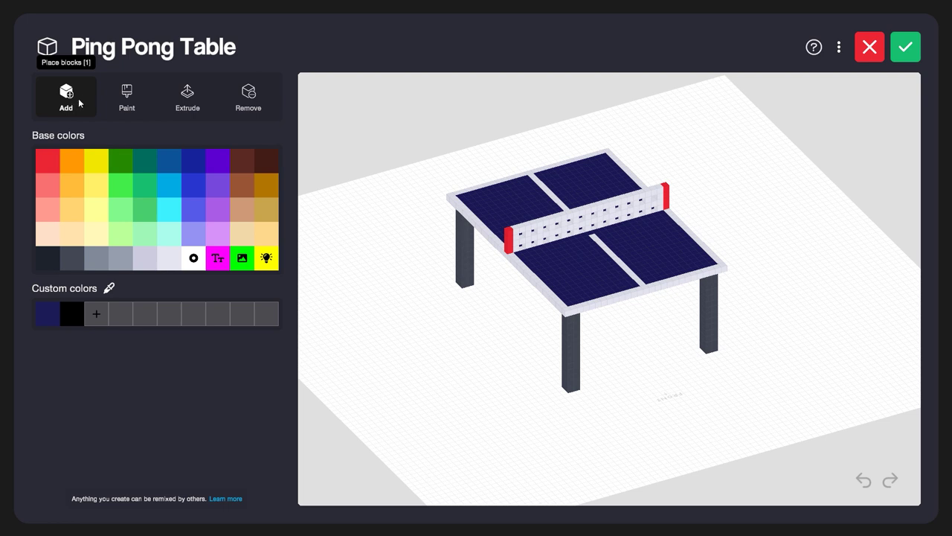
left_click(566, 276)
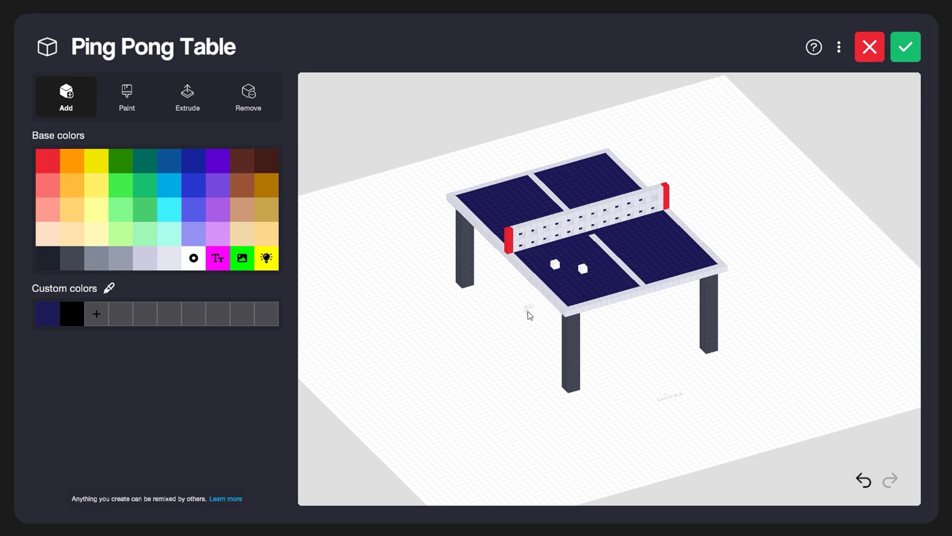
left_click(244, 93)
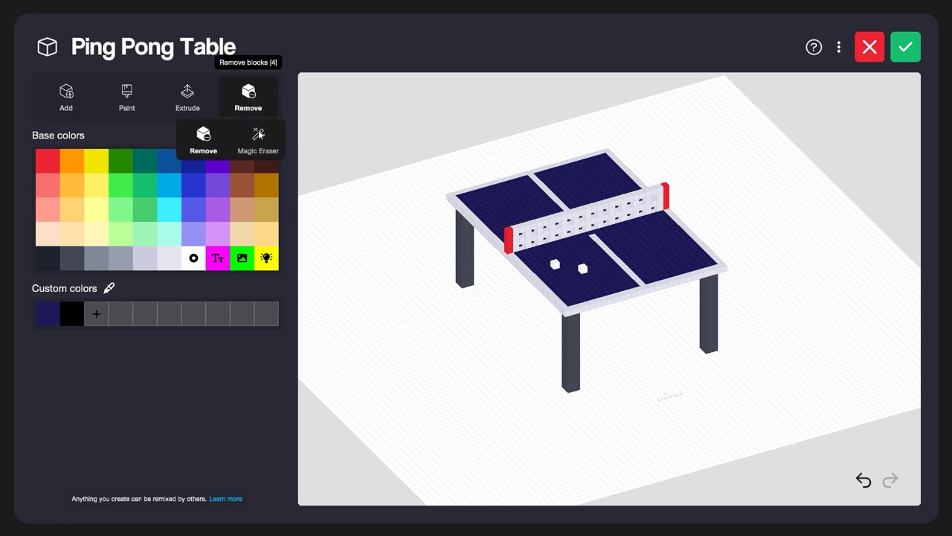
left_click(558, 266)
left_click(585, 268)
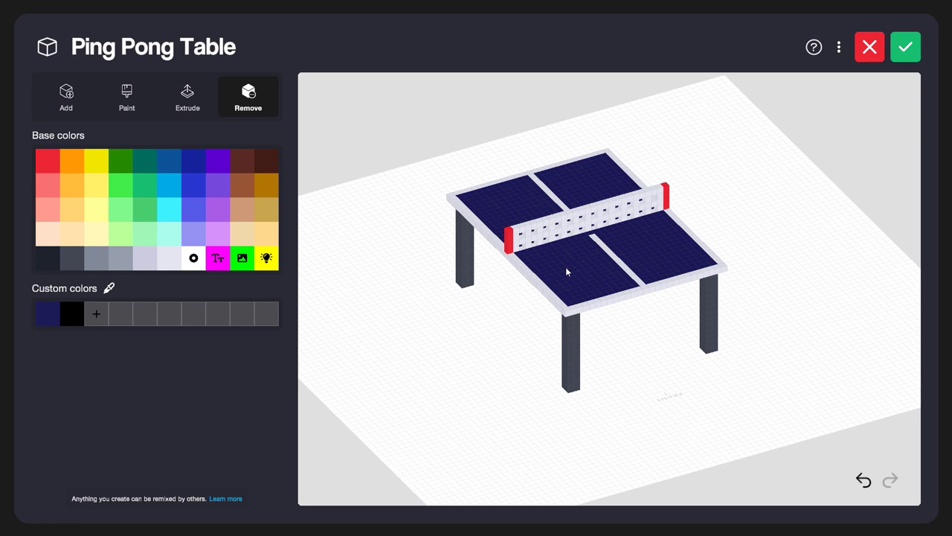
Step: Brush a teal green streak across the ping pong table top
left_click(123, 101)
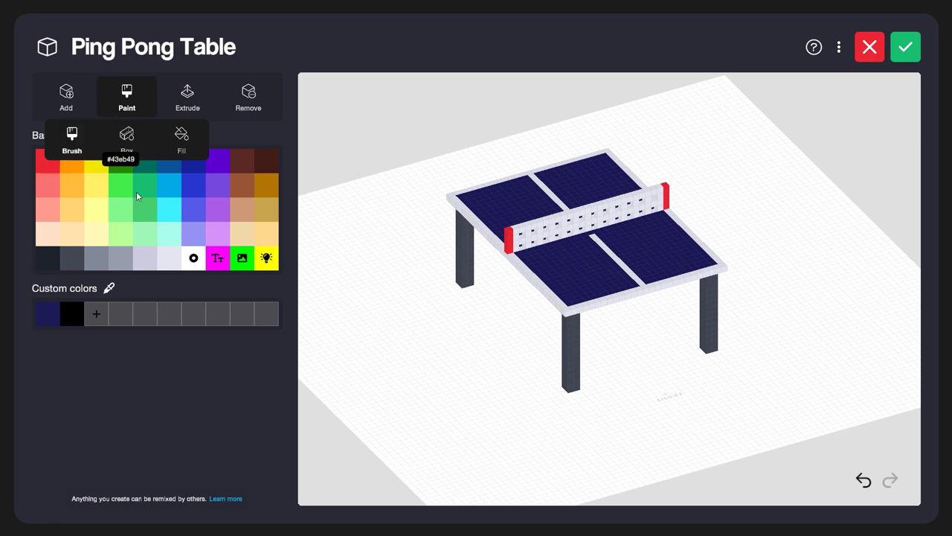
left_click(149, 166)
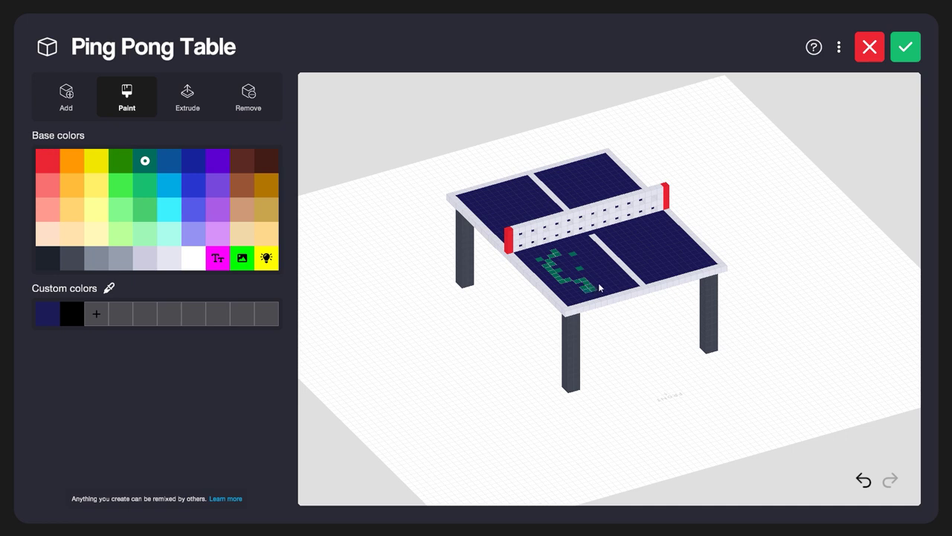
mouse_move(598, 283)
left_mouse_down()
mouse_move(596, 259)
mouse_move(581, 255)
mouse_move(586, 273)
mouse_move(586, 257)
mouse_move(593, 260)
left_mouse_up()
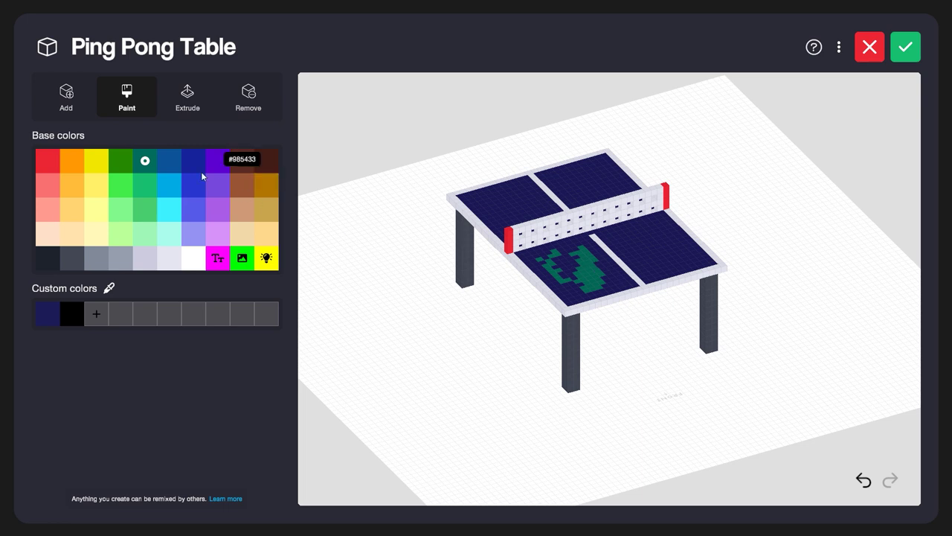
Step: Box-paint the whole near-left quarter of the table top teal green
left_click(125, 107)
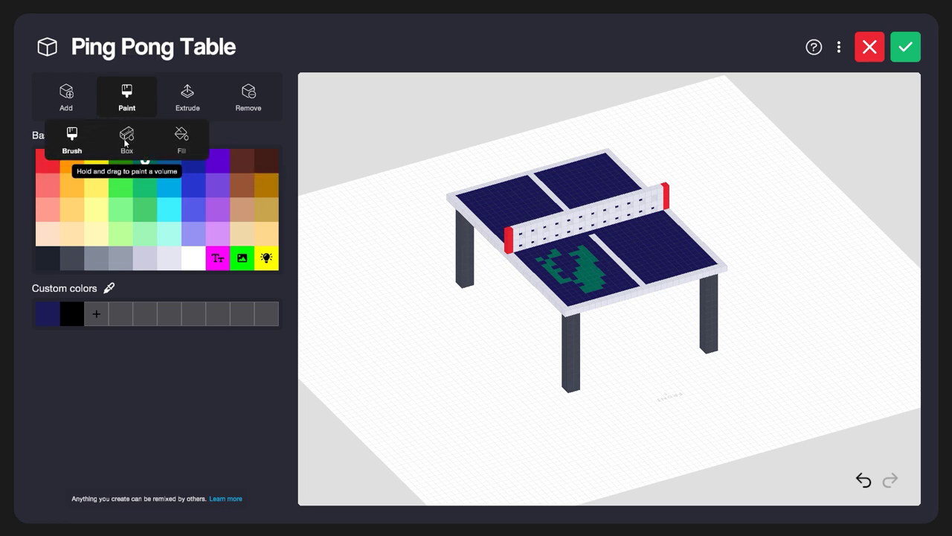
left_click(125, 136)
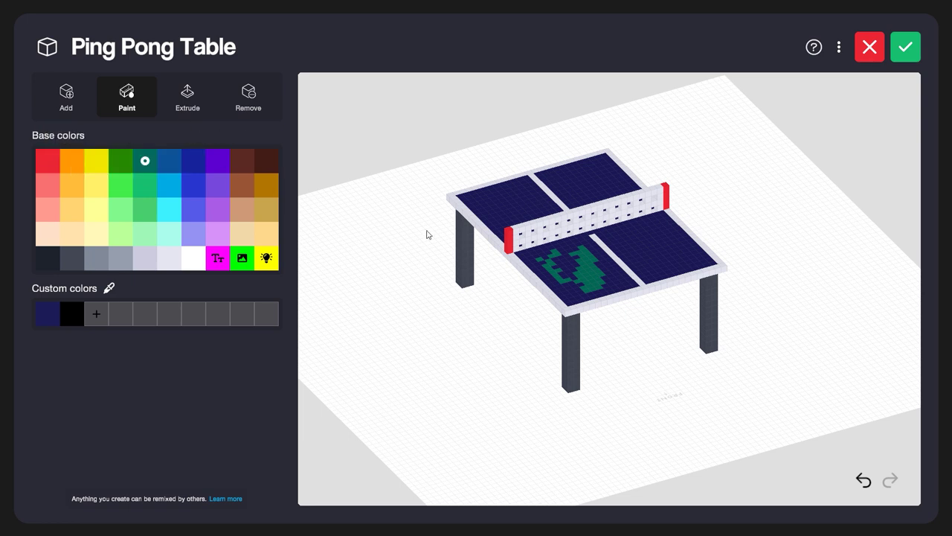
left_click(521, 255)
left_click(520, 255)
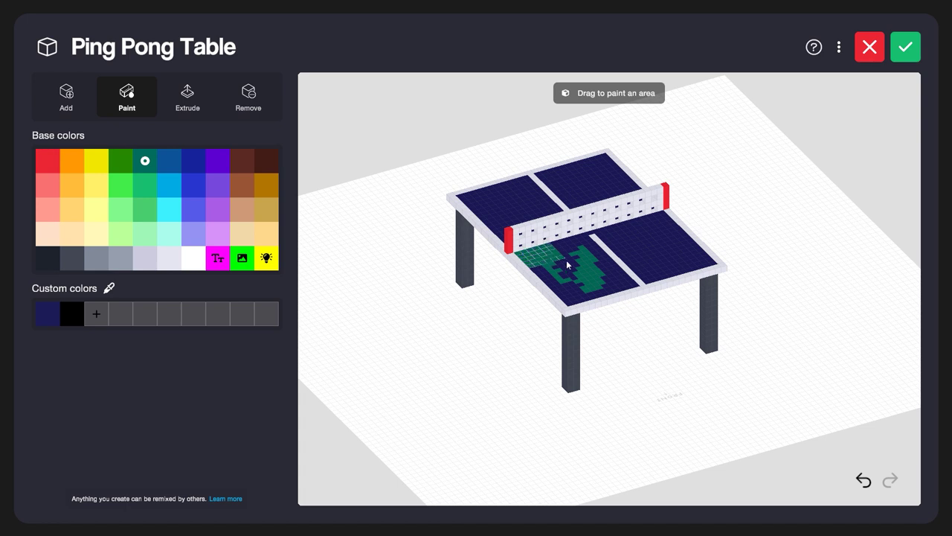
left_click_drag(566, 260, 633, 288)
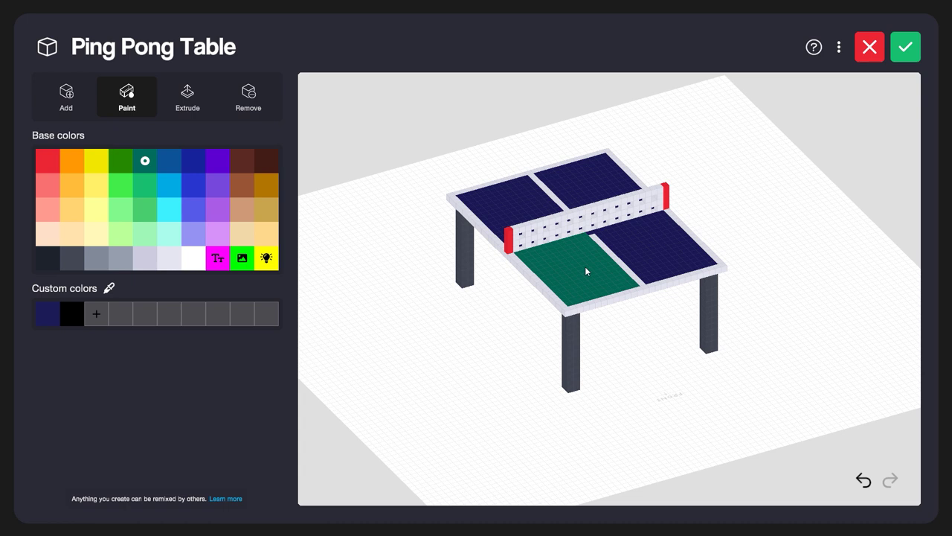
Step: Fill the remaining three table-top quarters teal green with Paint > Fill
left_click(134, 109)
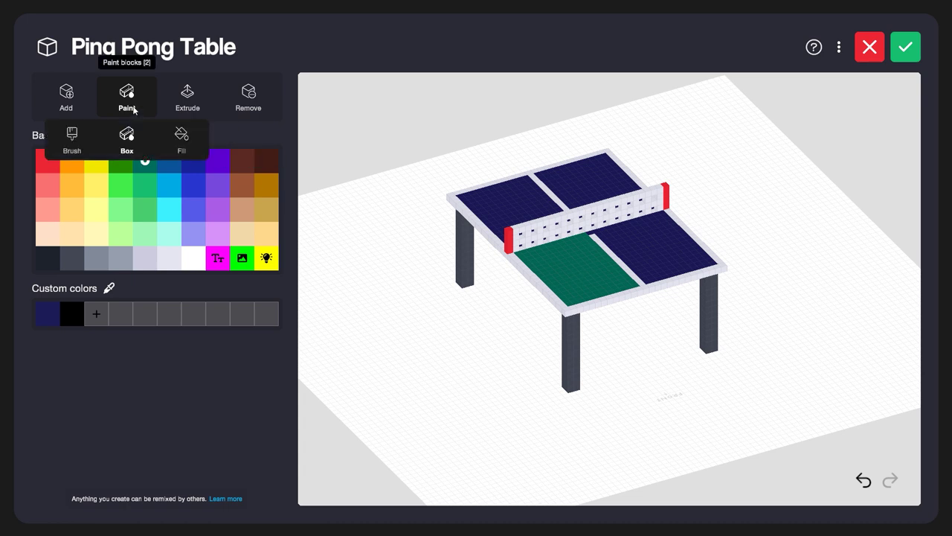
left_click(181, 134)
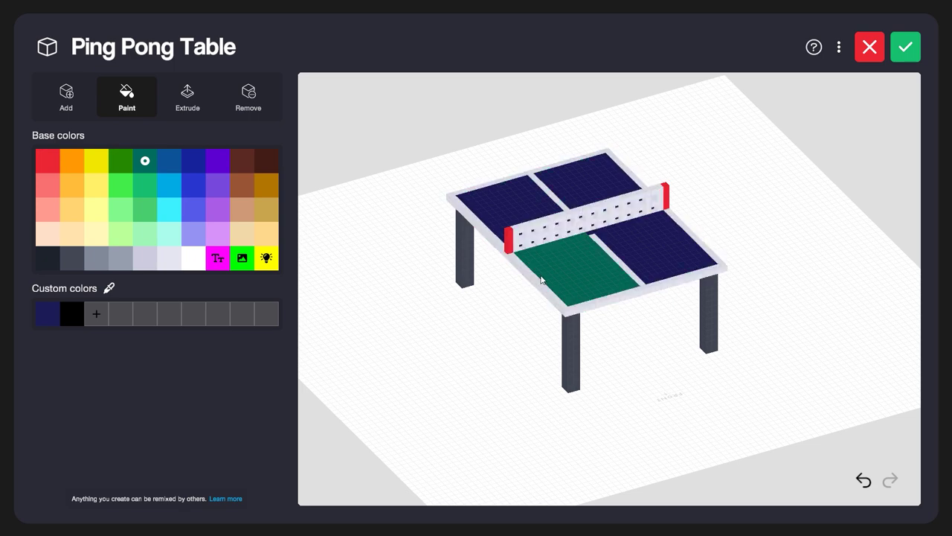
left_click(658, 240)
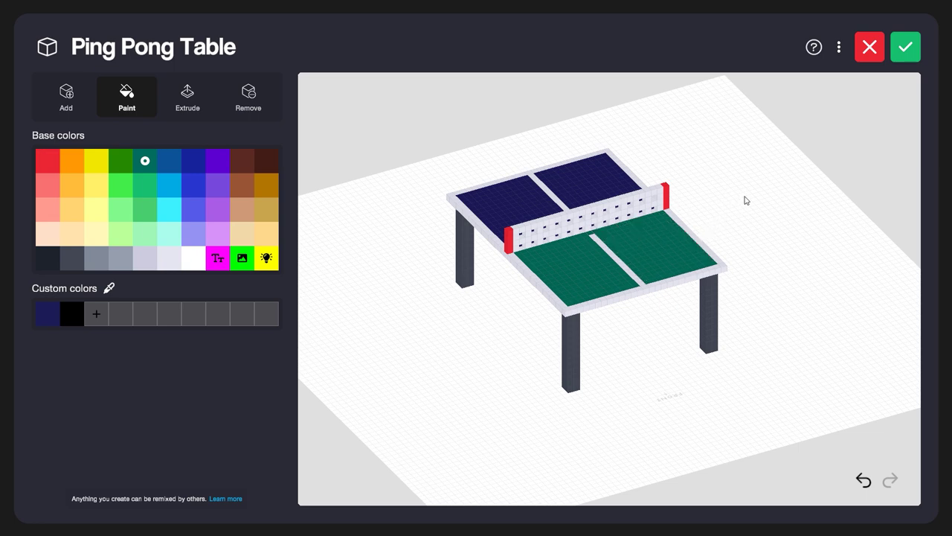
left_click_drag(756, 214, 442, 206)
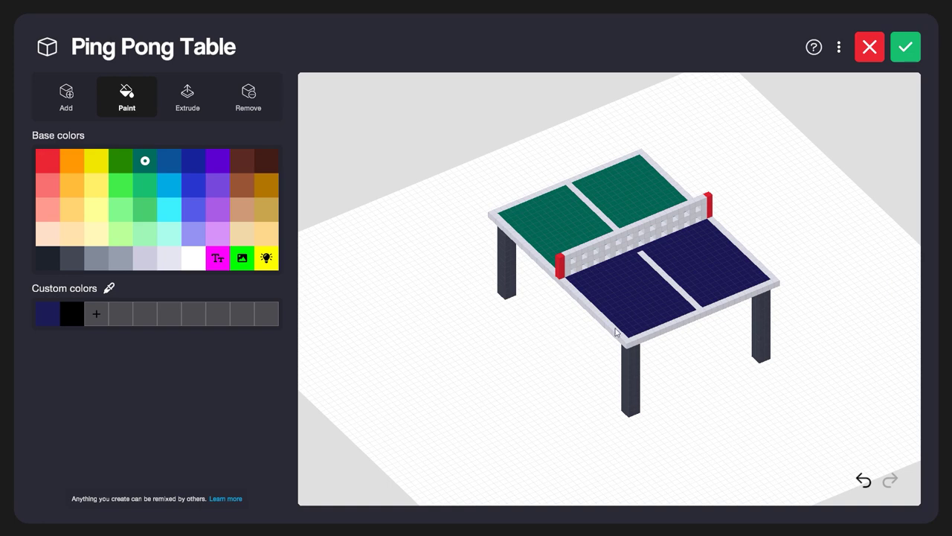
left_click(634, 301)
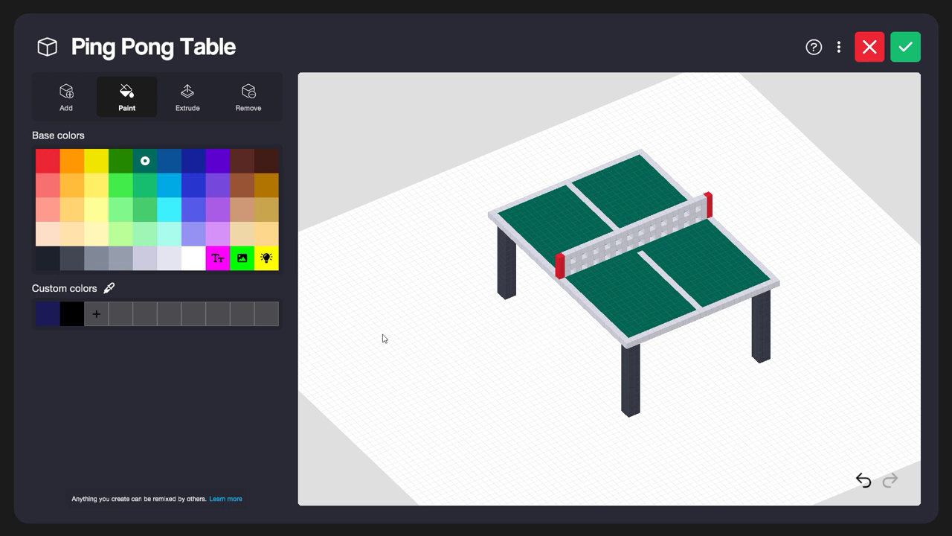
Step: Repaint both red net posts grey, then set the colour back to white
left_click(96, 258)
left_click(560, 272)
left_click(709, 207)
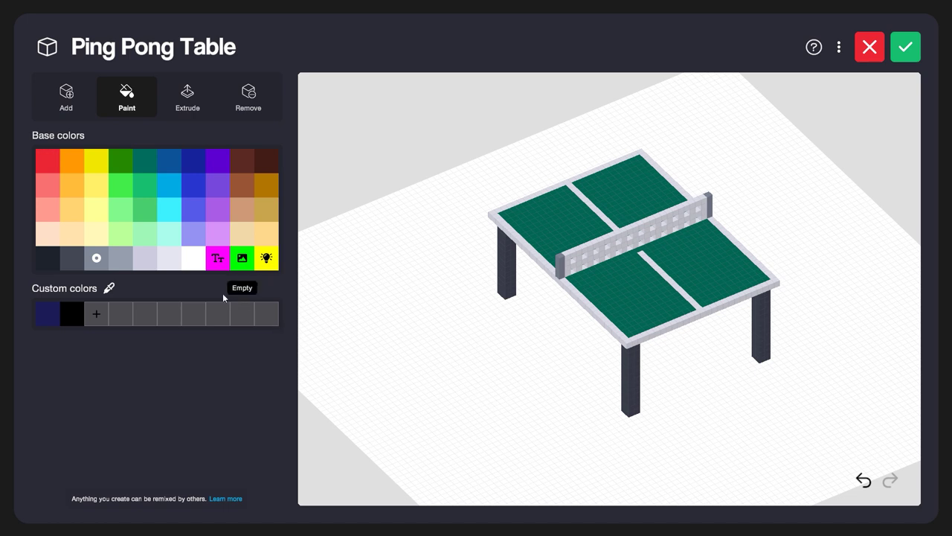
left_click(197, 260)
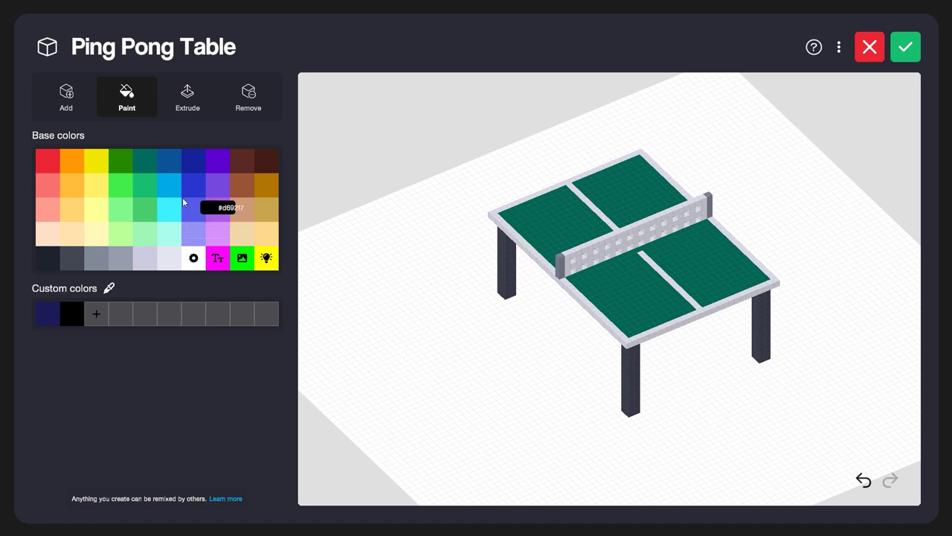
left_click(73, 98)
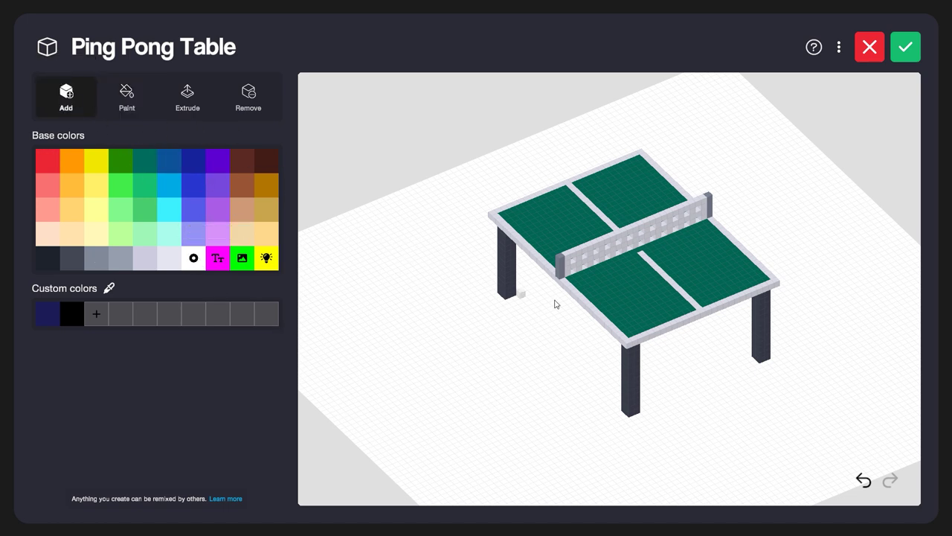
Step: Add two white balls to the table, save the model, and delete the table from the room
left_click(616, 296)
left_click(654, 301)
left_click(906, 49)
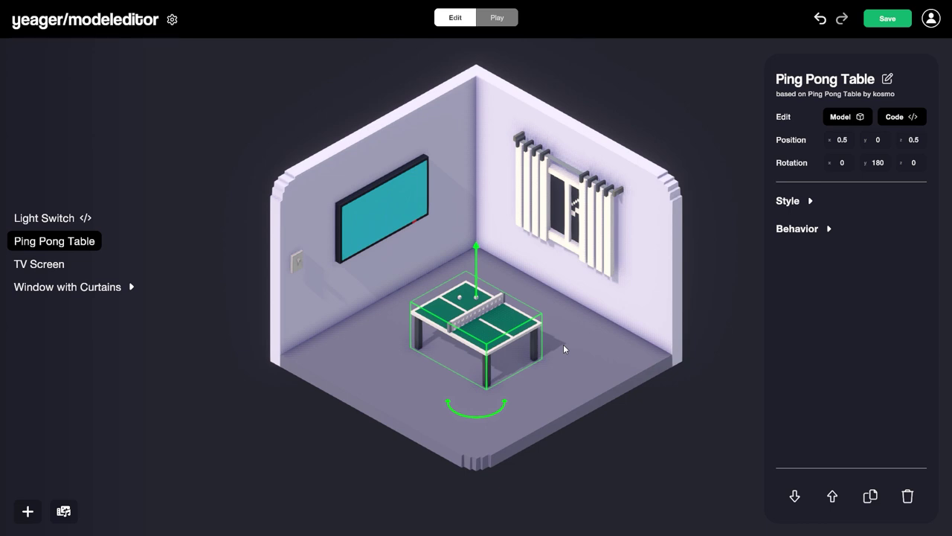
key("Delete")
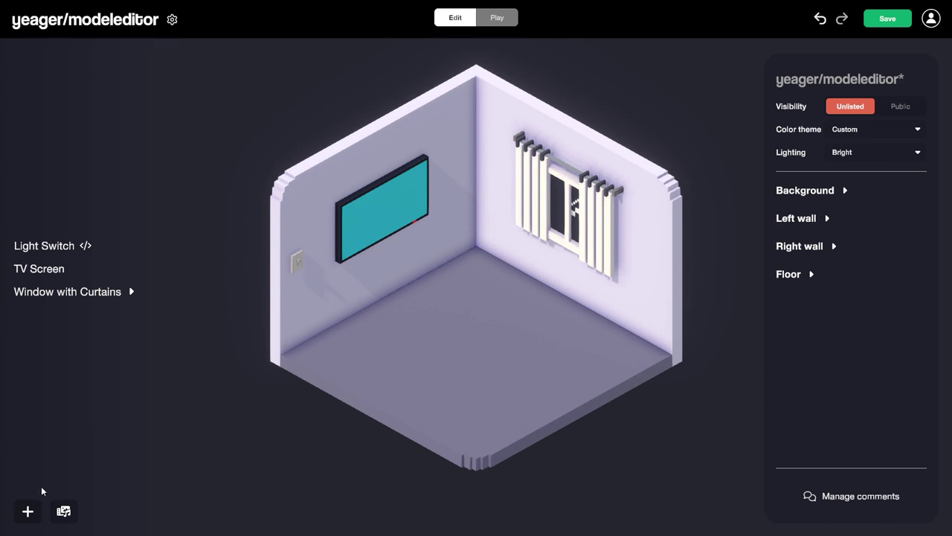
Step: Create a new thing from scratch, opening a blank model with one red starter cube
left_click(28, 511)
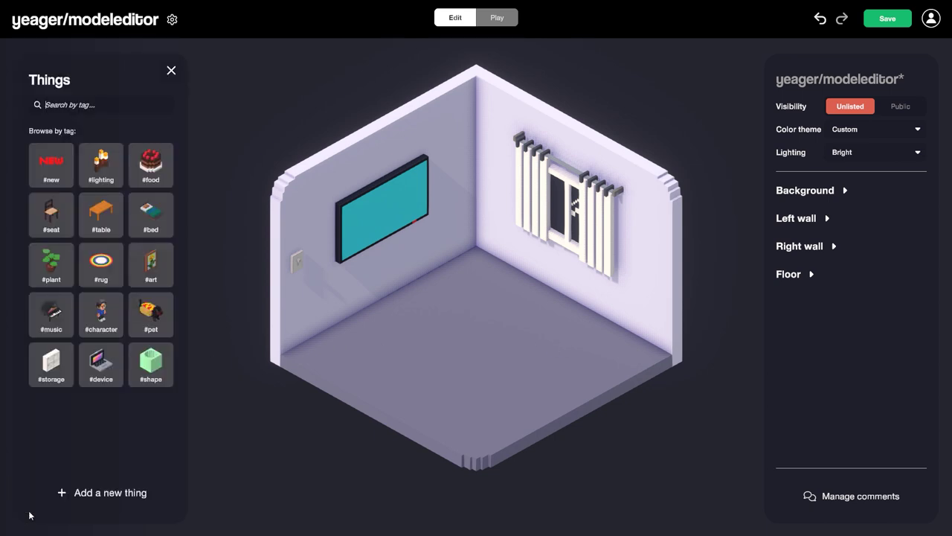
left_click(84, 494)
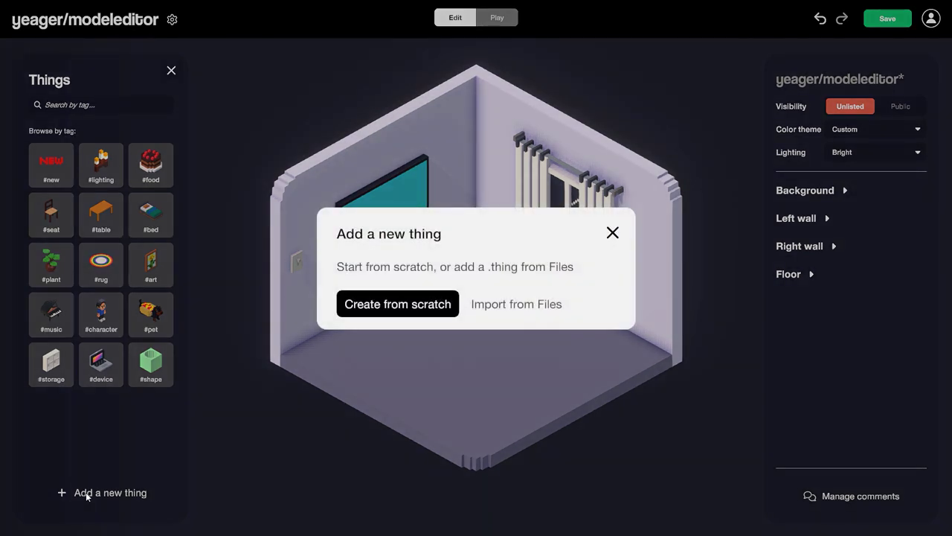
left_click(417, 305)
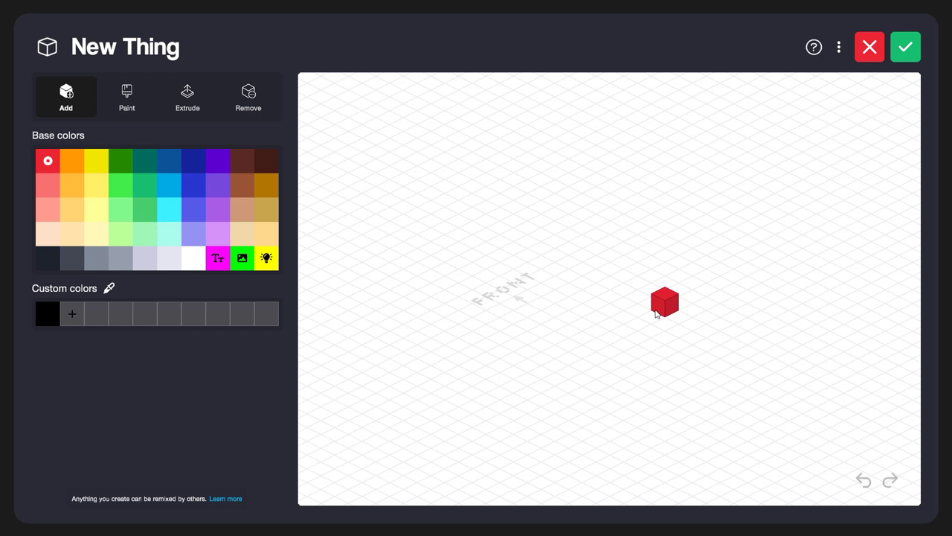
Step: Build a flat 2x5 slab of light grey cubes on the editor grid
left_click(146, 263)
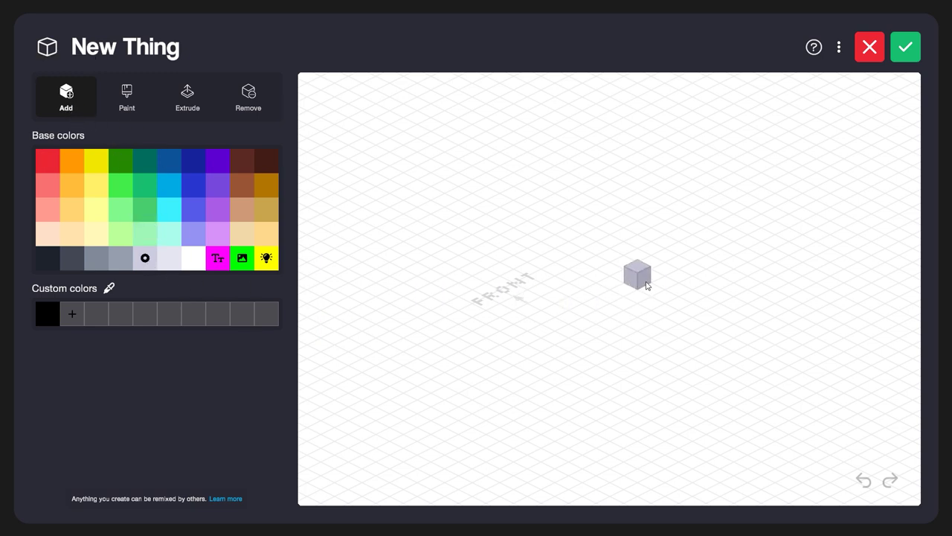
left_click(647, 282)
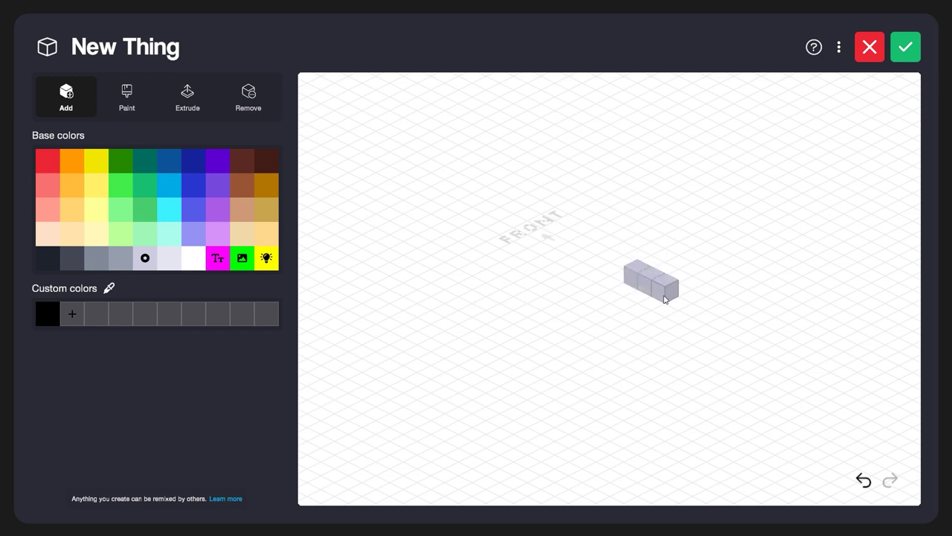
left_click(663, 296)
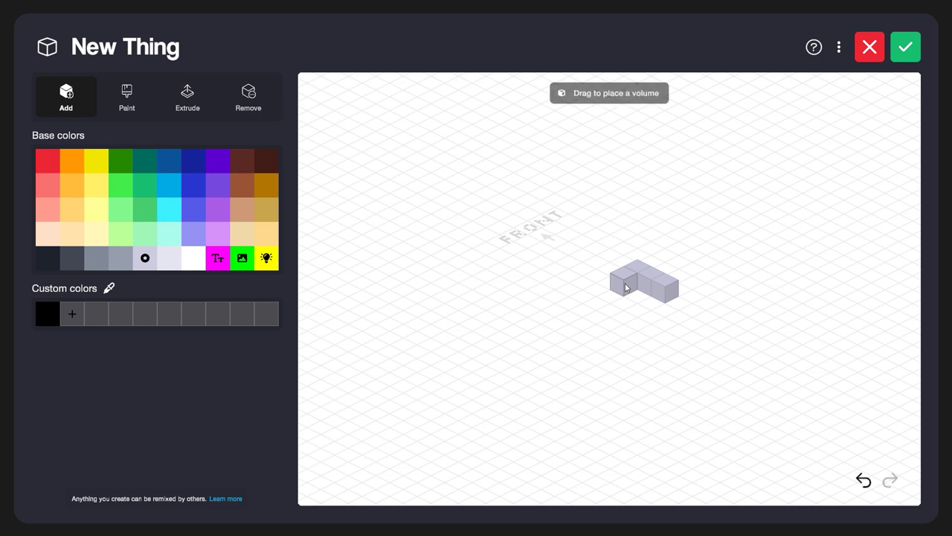
left_click_drag(625, 287, 565, 346)
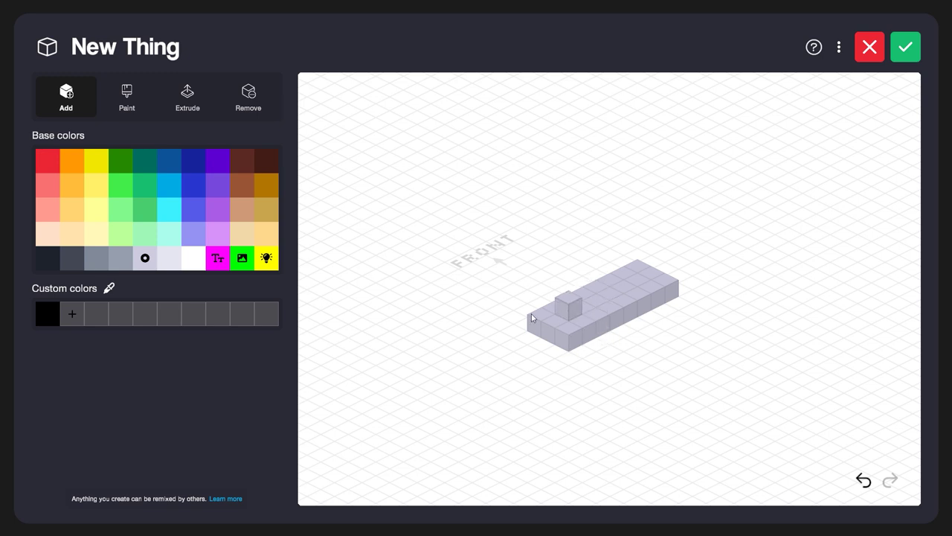
left_click(187, 95)
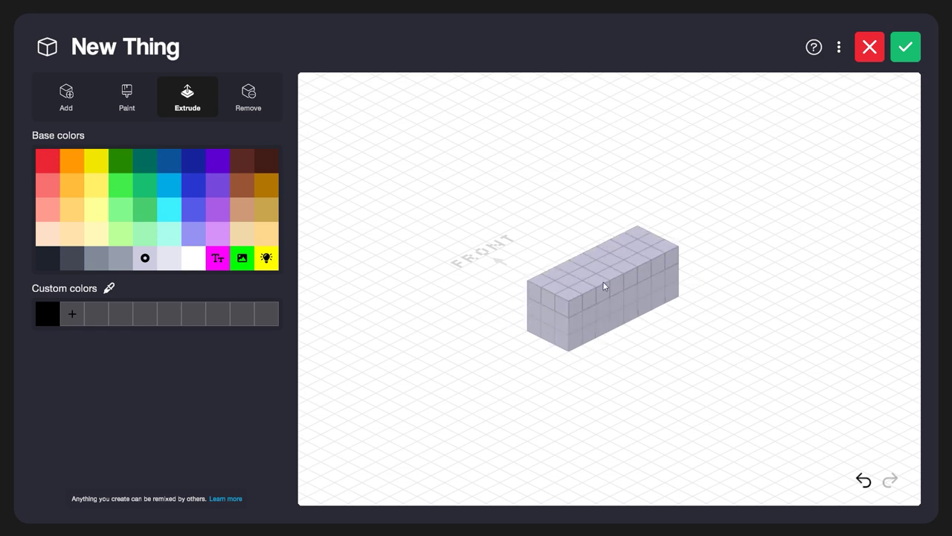
Step: Extrude the grey slab upward into a tall, thin upright panel facing the front
left_click_drag(603, 282, 609, 130)
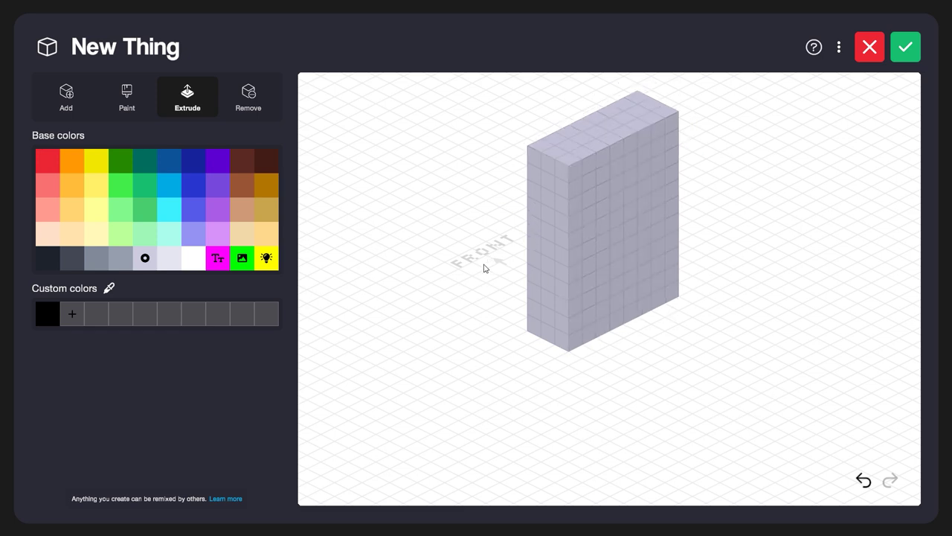
left_click_drag(453, 292, 735, 253)
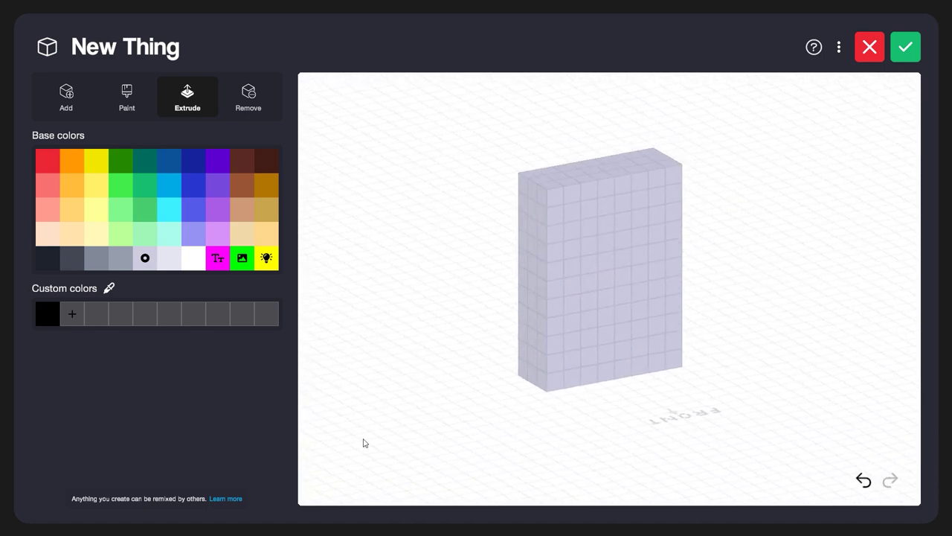
left_click(133, 93)
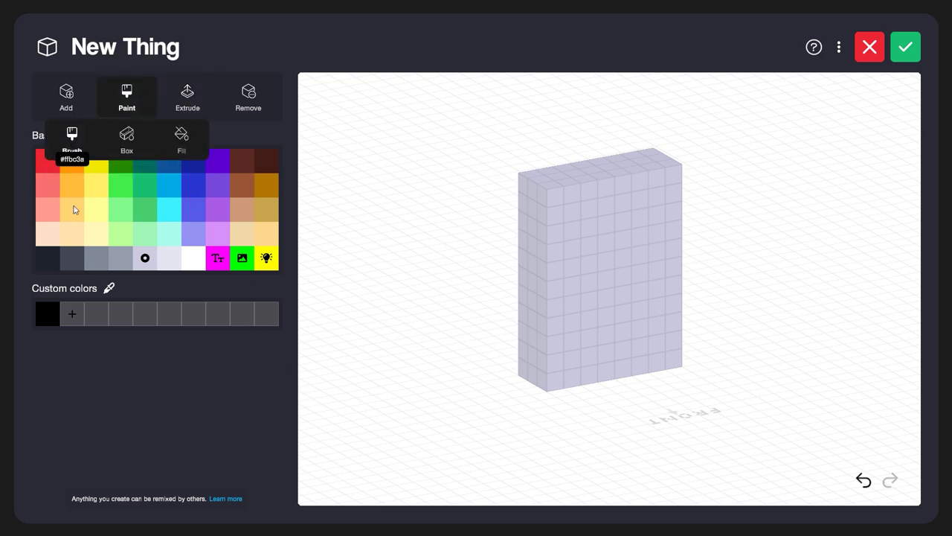
left_click(49, 266)
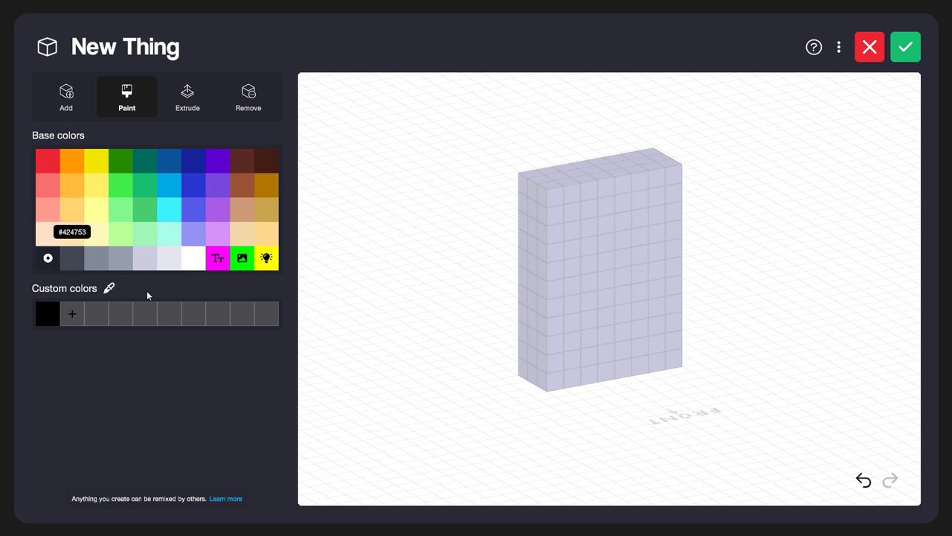
Step: Paint a dark navy cross-shaped D-pad on the lower left of the block's front face
left_click(563, 357)
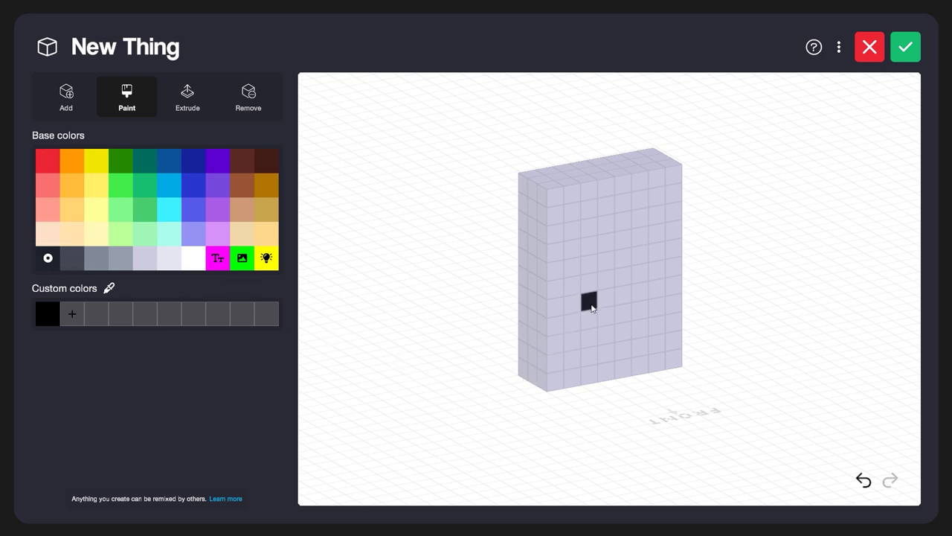
mouse_move(590, 305)
left_mouse_down()
mouse_move(596, 337)
mouse_move(606, 315)
mouse_move(579, 325)
left_mouse_up()
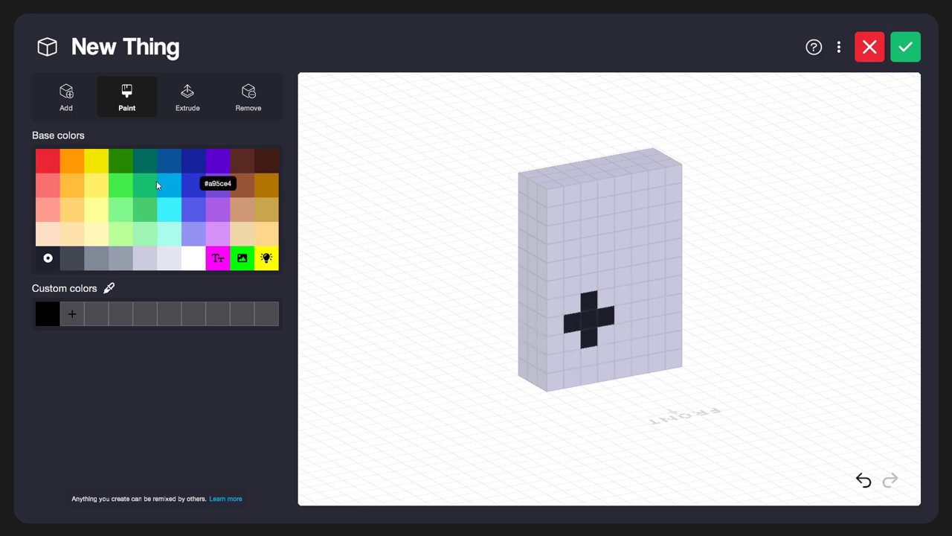
left_click(49, 161)
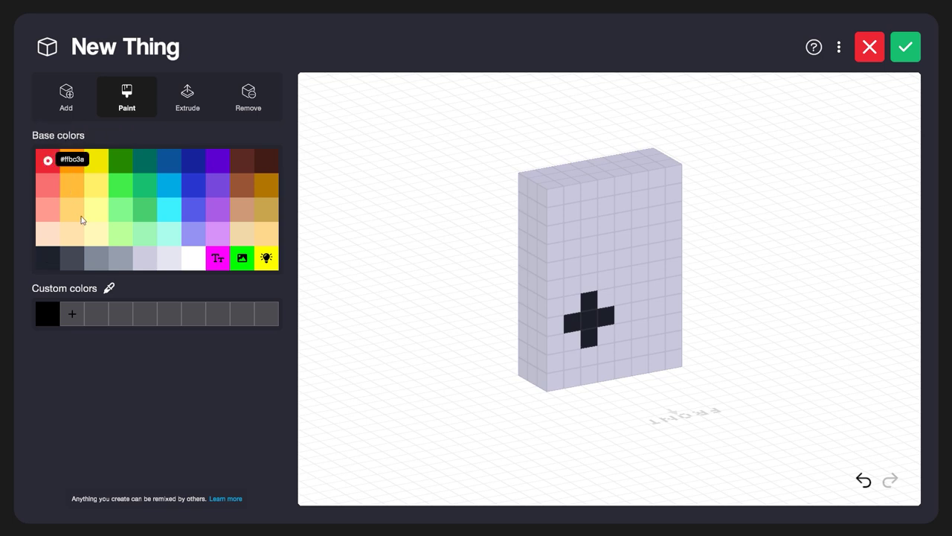
Step: Add a custom dark red and paint two button voxels right of the D-pad, undoing an extra one
left_click(73, 313)
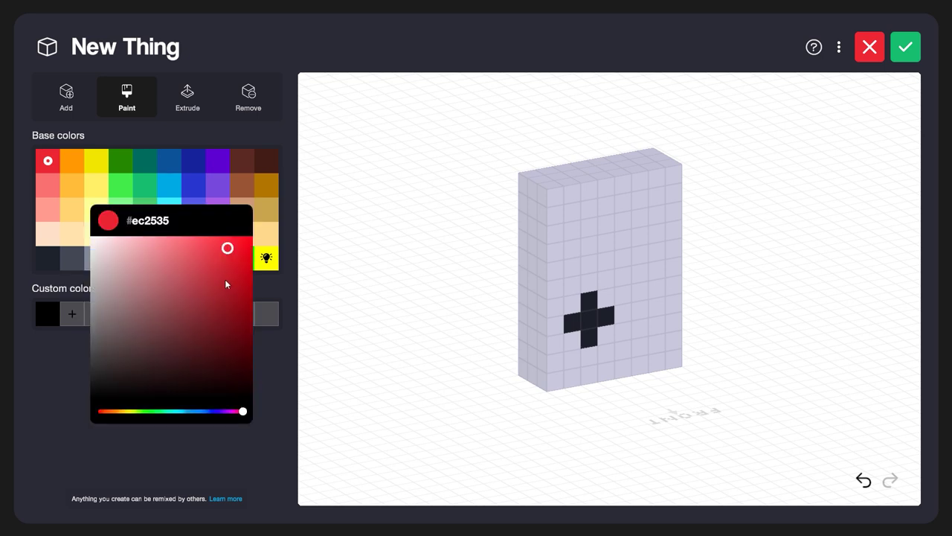
left_click_drag(226, 284, 218, 302)
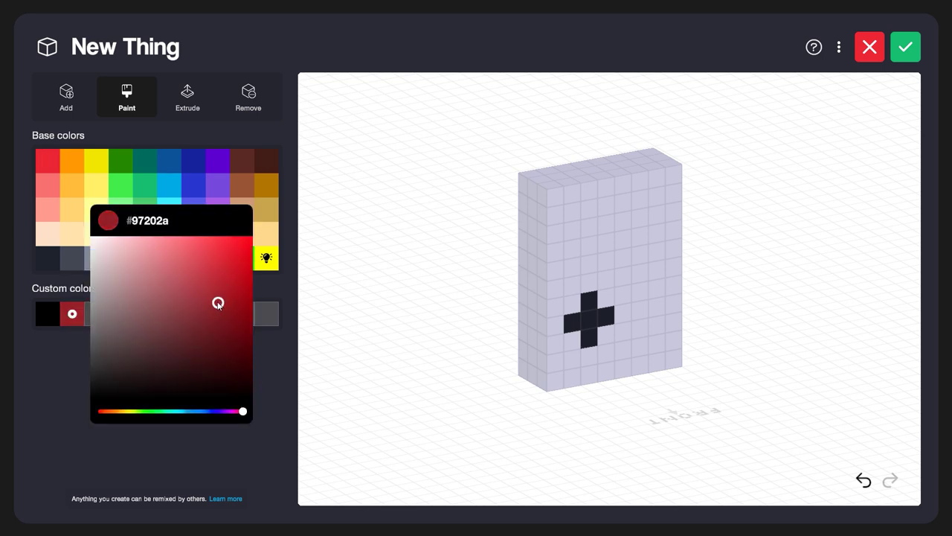
left_click(589, 318)
left_click_drag(637, 309, 657, 292)
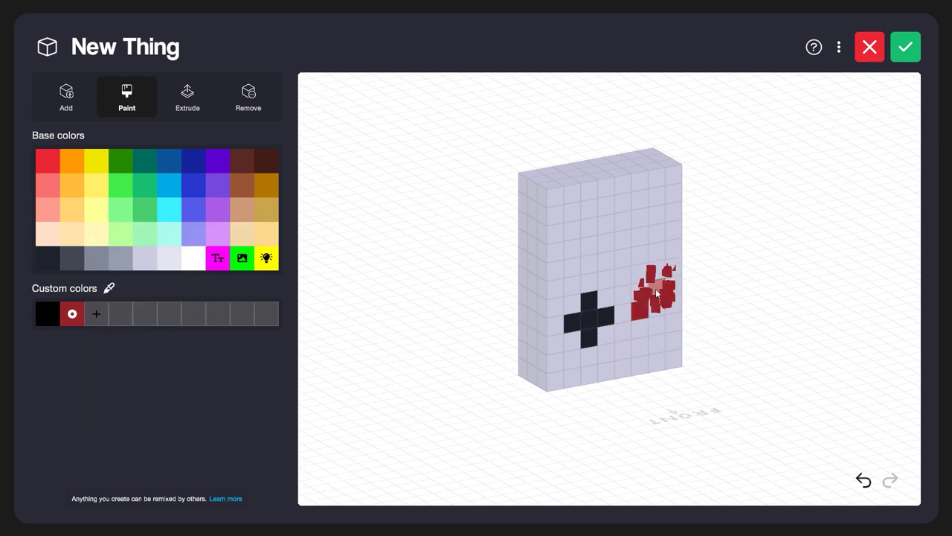
left_click(668, 308)
key("ctrl+z")
Step: Paint a #808a99 grey bar voxel below the D-pad
left_click(104, 257)
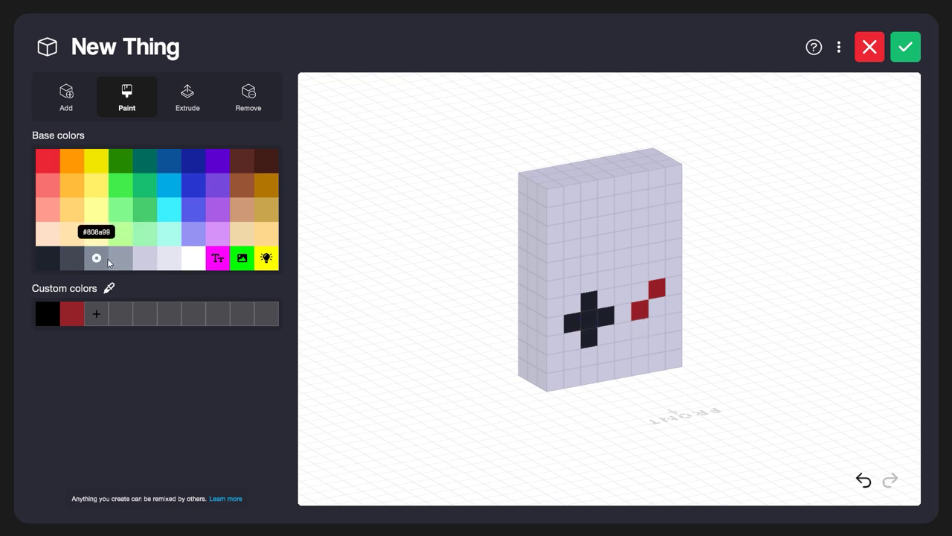
left_click(607, 345)
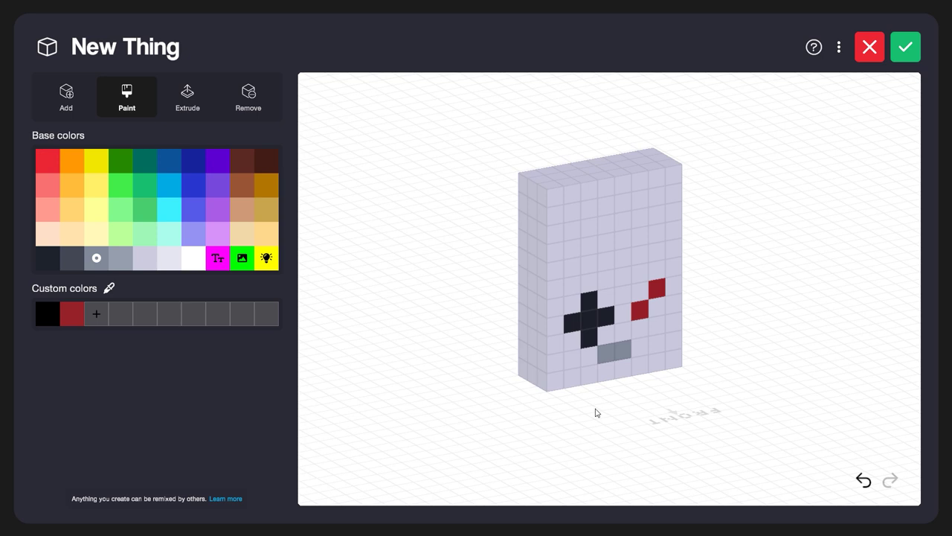
left_click(146, 234)
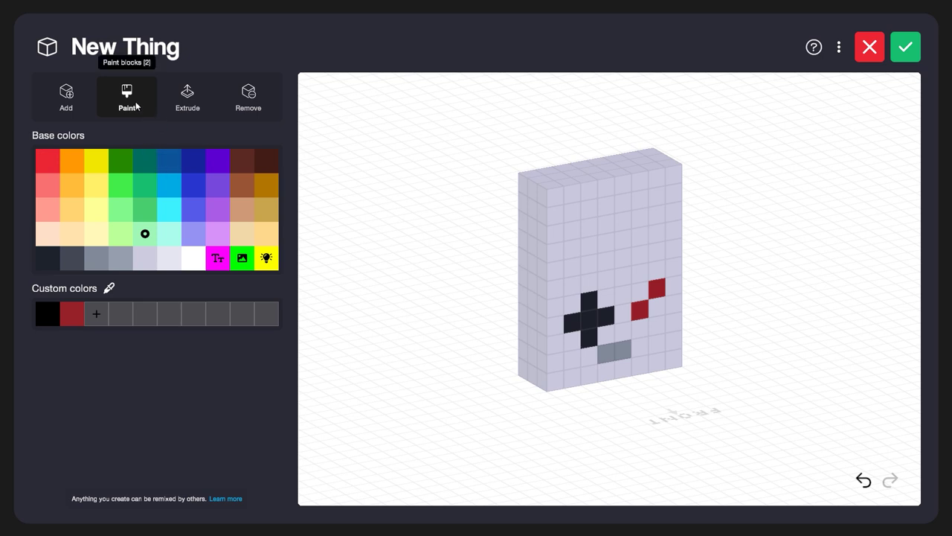
Step: Box-paint a light-green rectangular screen across the upper front face of the block
mouse_move(134, 107)
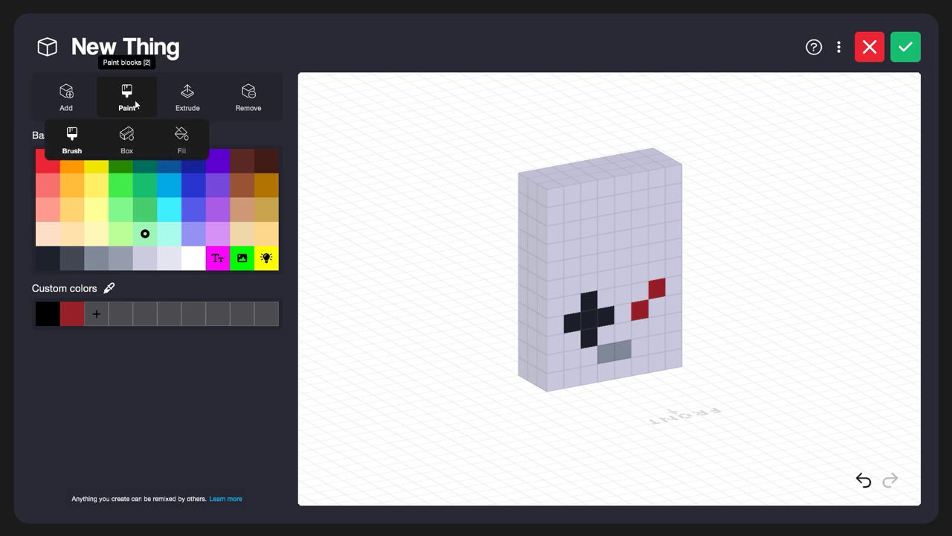
left_click(125, 138)
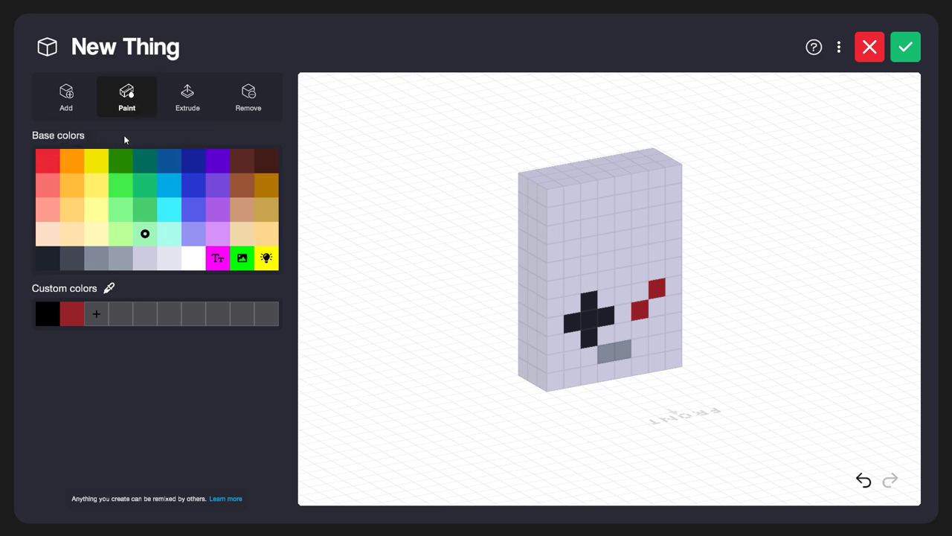
left_click(575, 218)
mouse_move(575, 215)
left_mouse_down()
mouse_move(599, 255)
mouse_move(654, 257)
left_mouse_up()
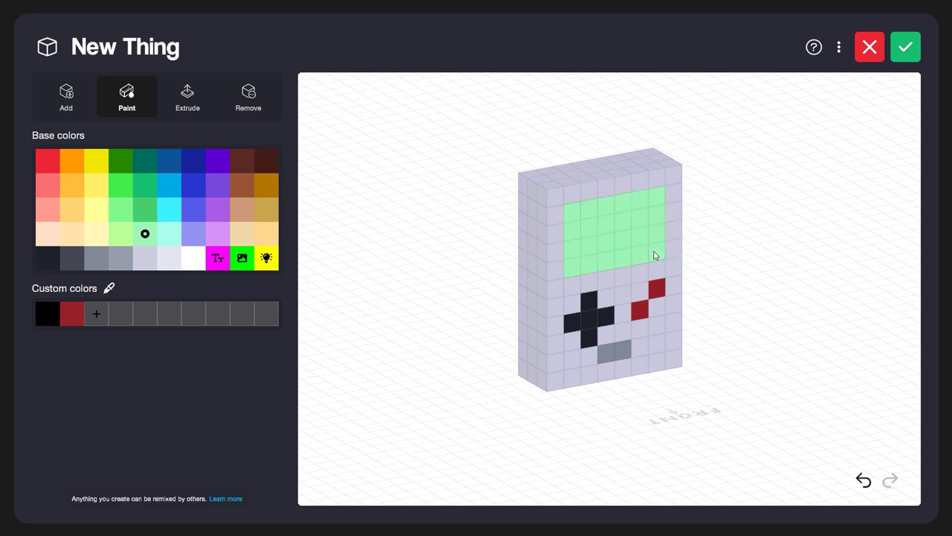
left_click_drag(737, 260, 780, 282)
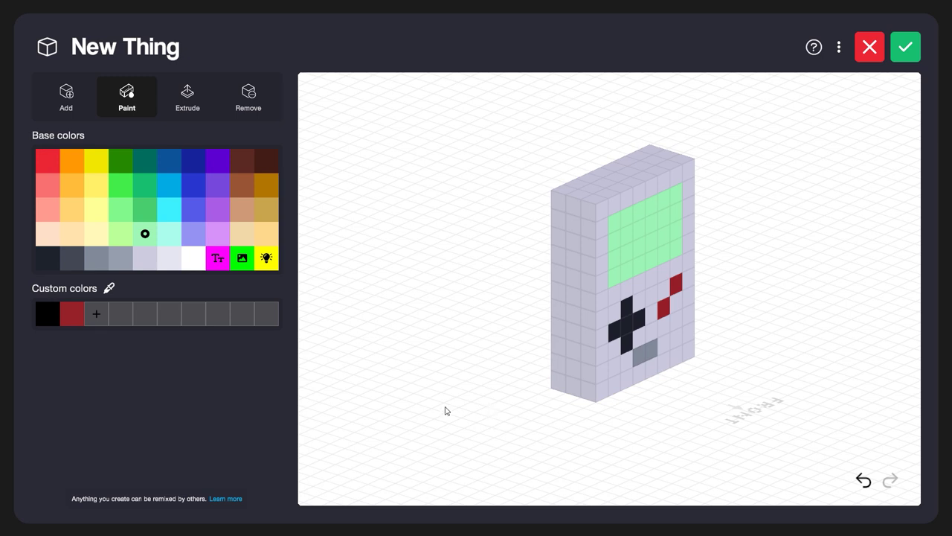
Step: Paint the side grip voxels dark #1f212a
left_click(49, 260)
left_click(573, 242)
left_click(573, 222)
left_click(575, 261)
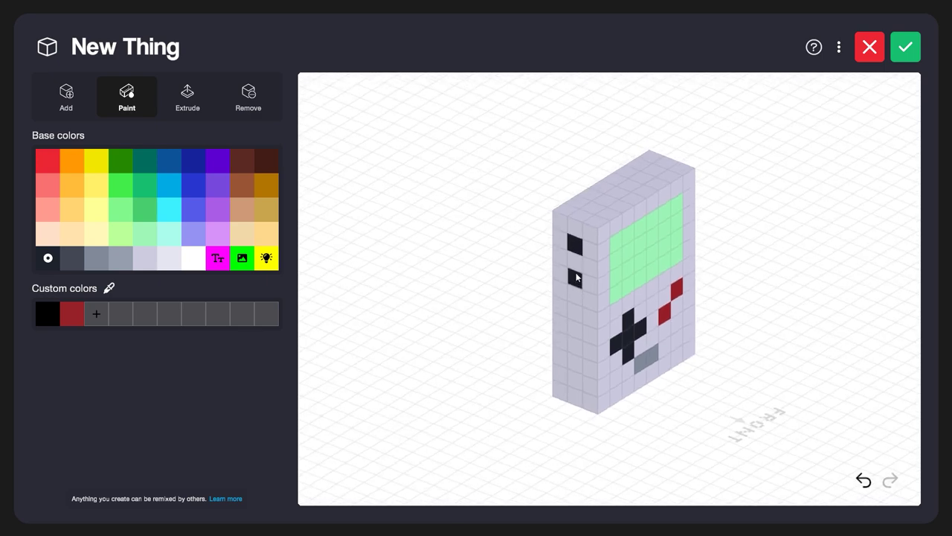
left_click(576, 297)
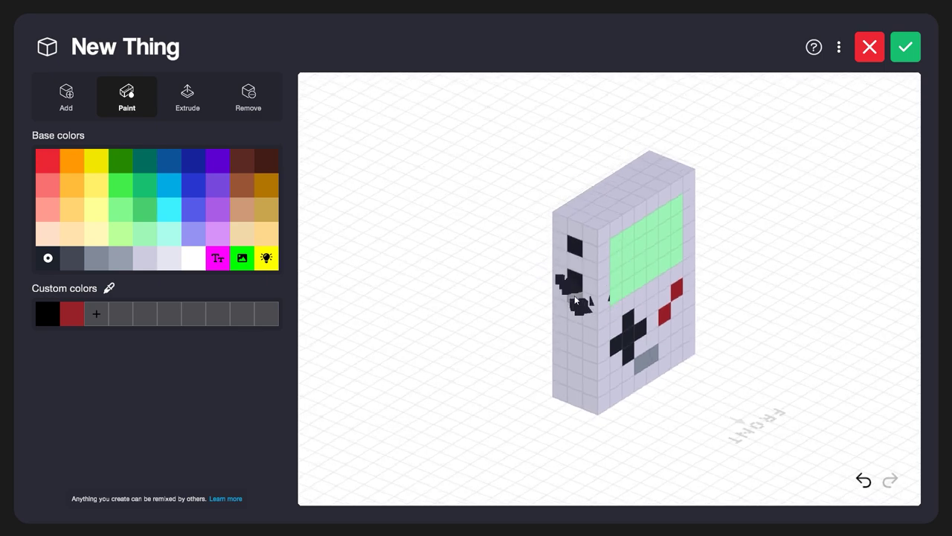
left_click_drag(780, 287, 565, 222)
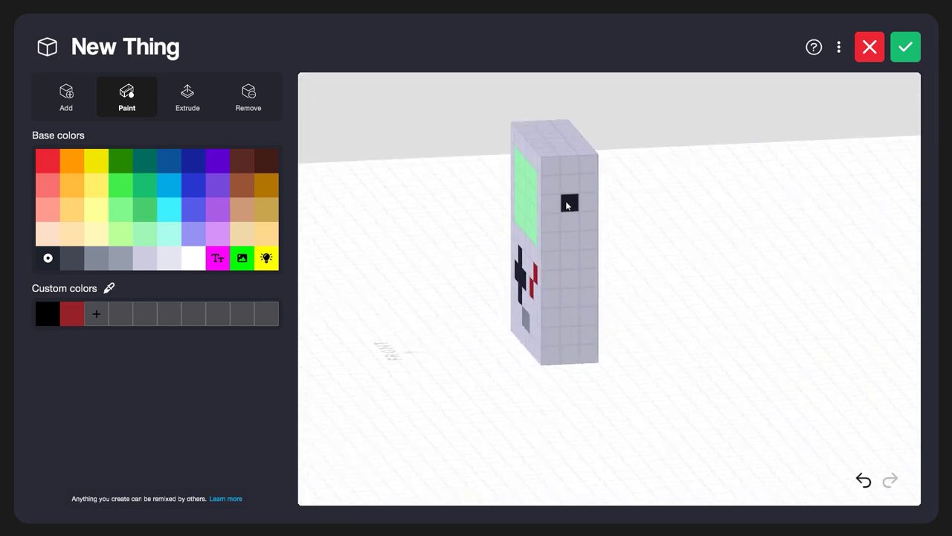
left_click(567, 204)
left_click(569, 221)
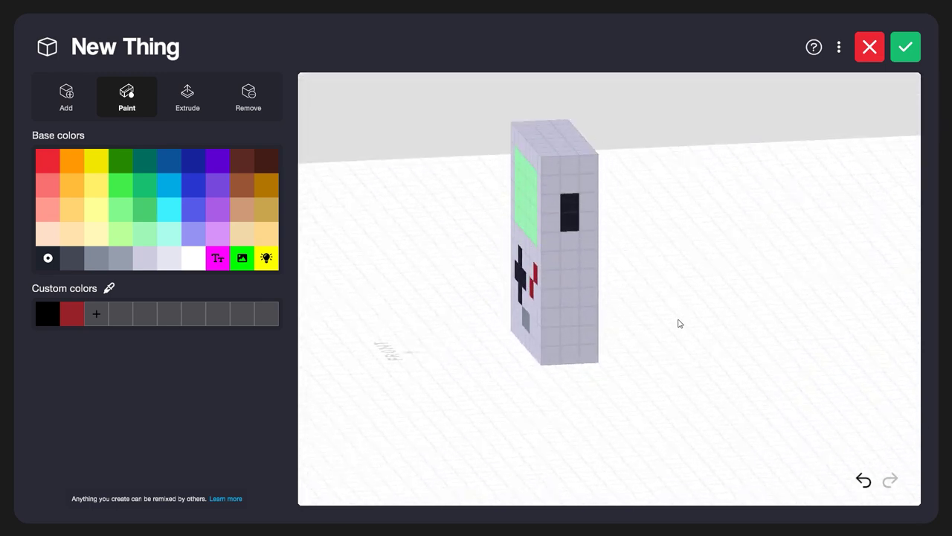
Step: Paint a bright red strip across the top back of the handheld
left_click_drag(662, 351, 588, 349)
left_click(47, 162)
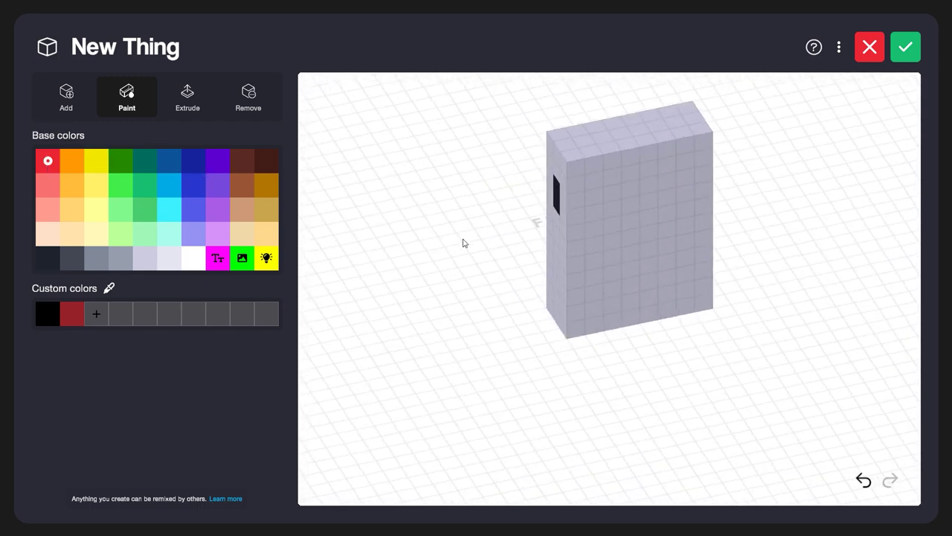
mouse_move(609, 160)
left_mouse_down()
mouse_move(670, 146)
mouse_move(671, 165)
left_mouse_up()
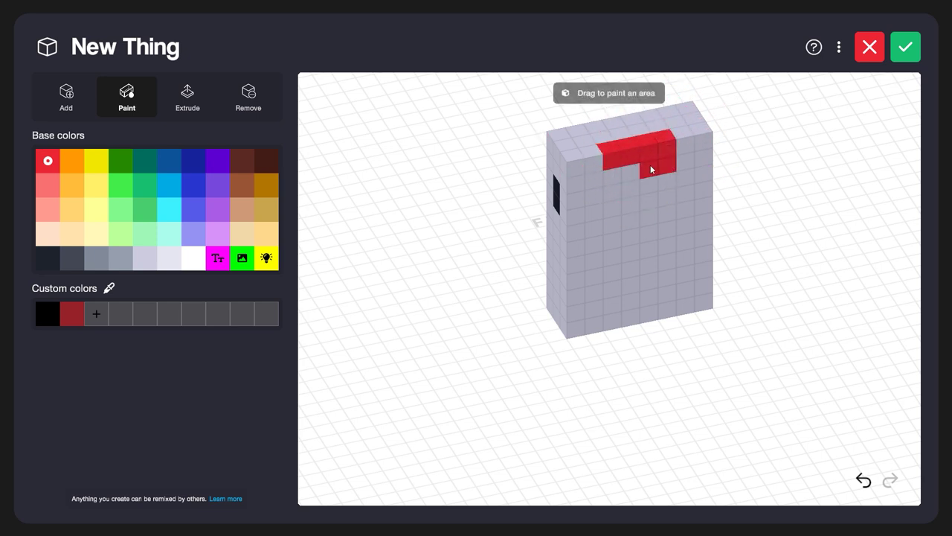
left_click(616, 176)
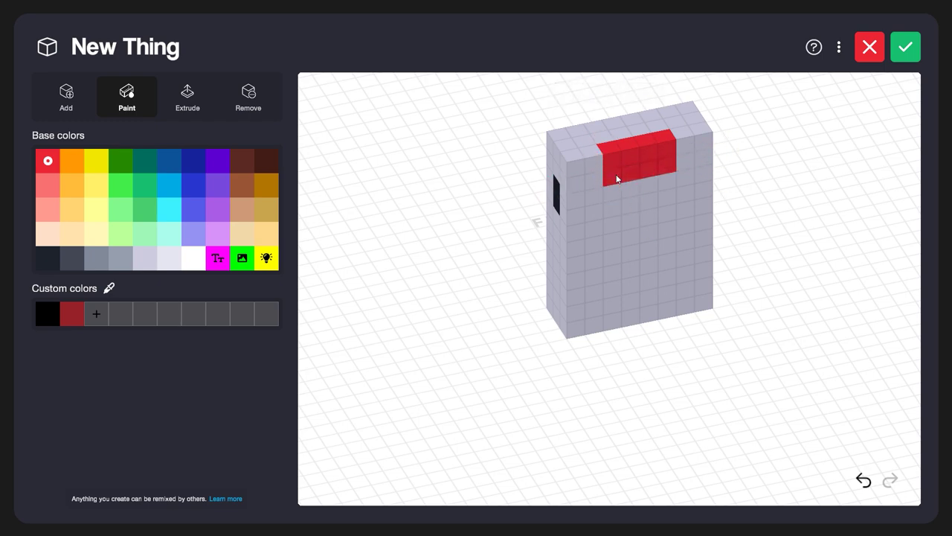
mouse_move(438, 253)
left_mouse_down()
mouse_move(451, 276)
mouse_move(567, 310)
mouse_move(690, 260)
mouse_move(752, 211)
mouse_move(769, 211)
left_mouse_up()
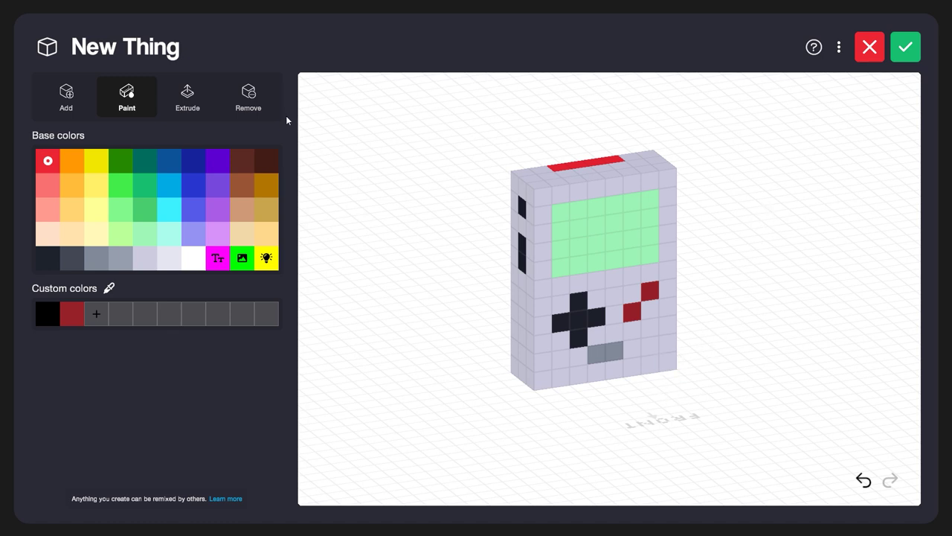
Step: Remove two bottom-right corner voxels, then set block removal to Magic Eraser mode
left_click(264, 101)
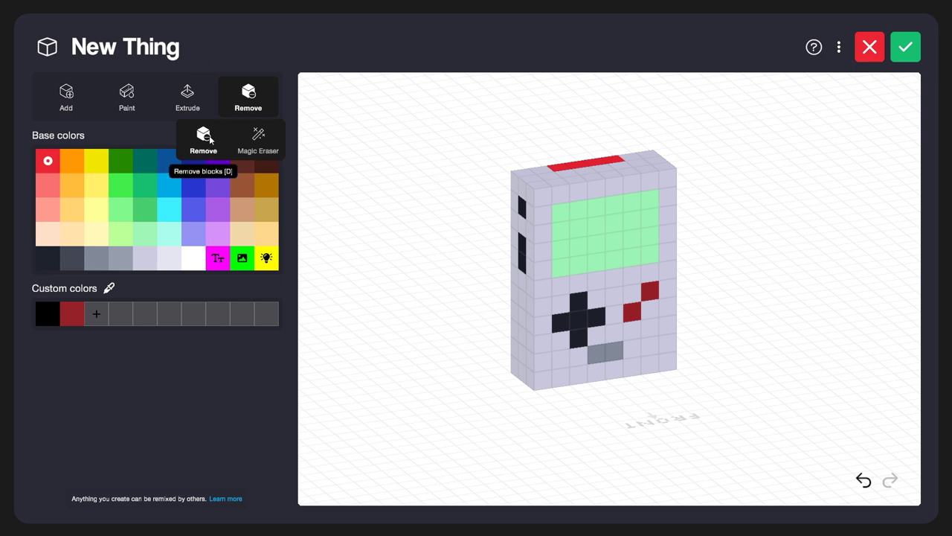
left_click_drag(756, 398, 667, 381)
left_click(613, 362)
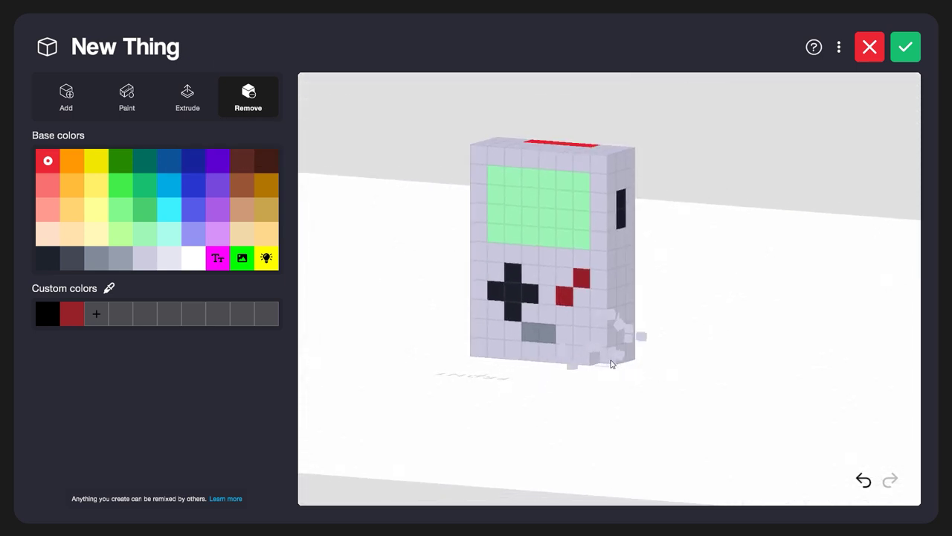
left_click(622, 359)
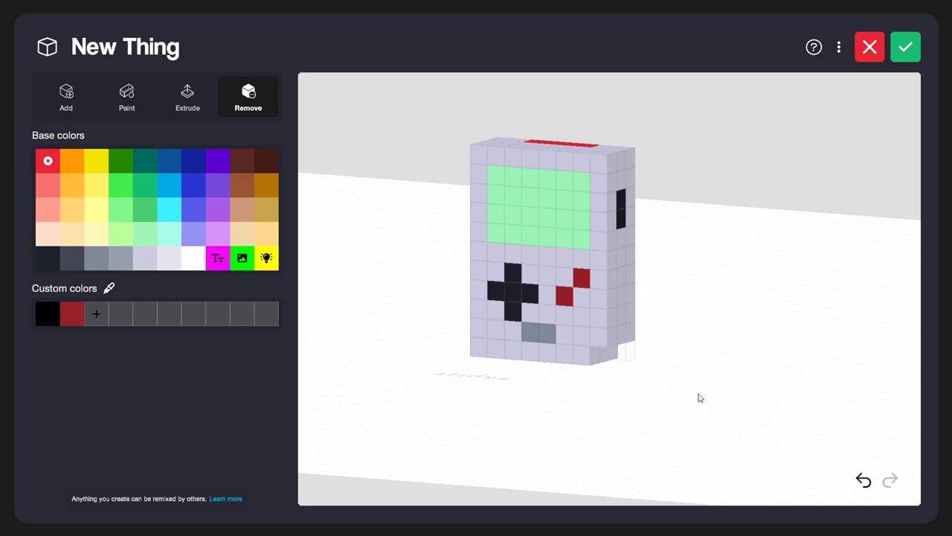
left_click_drag(662, 411, 730, 440)
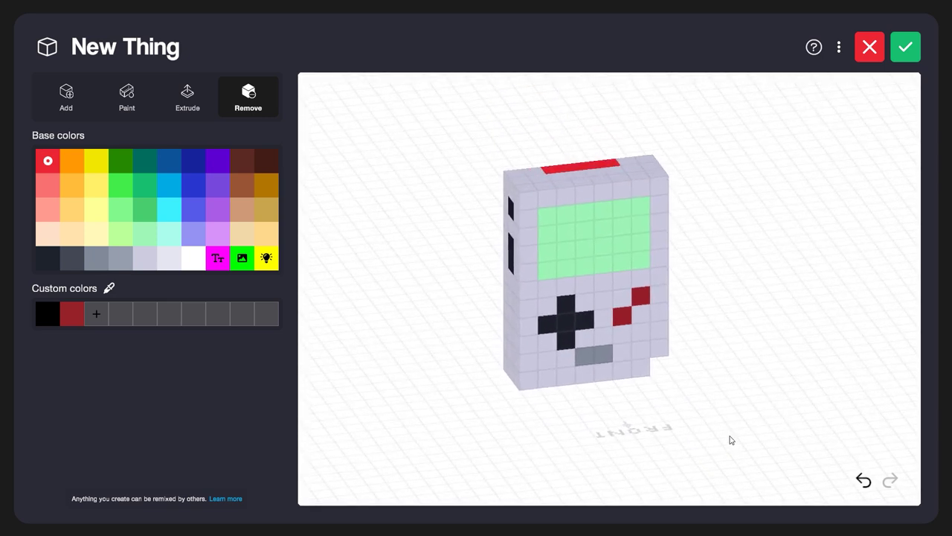
left_click(269, 103)
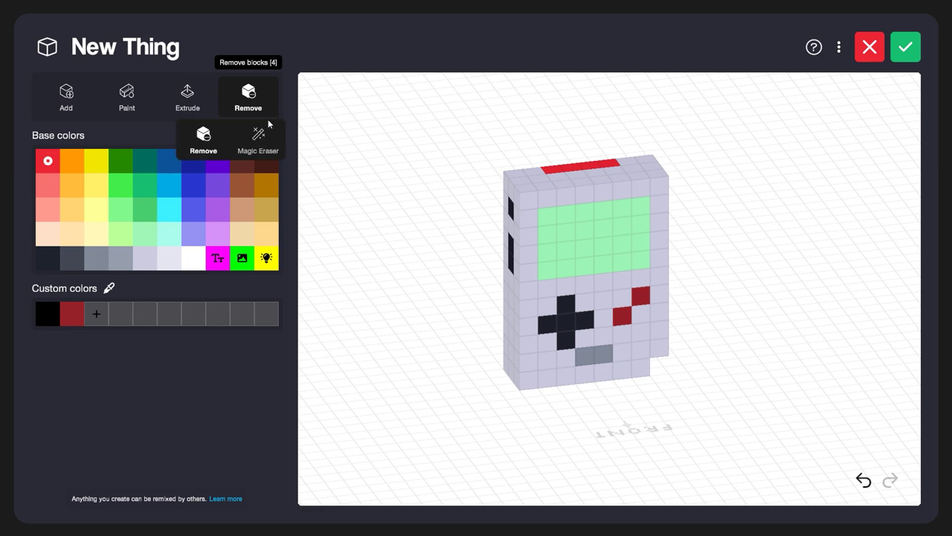
left_click(265, 137)
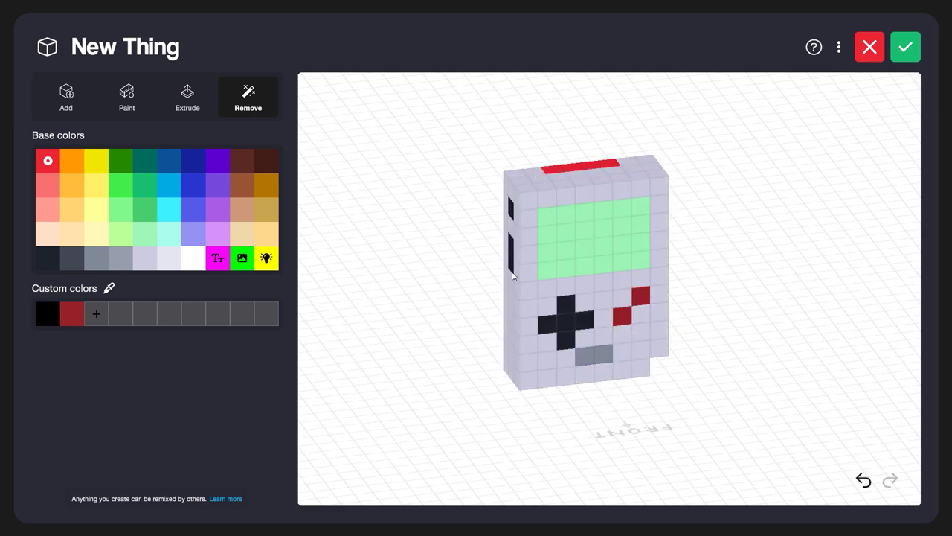
left_click(537, 292)
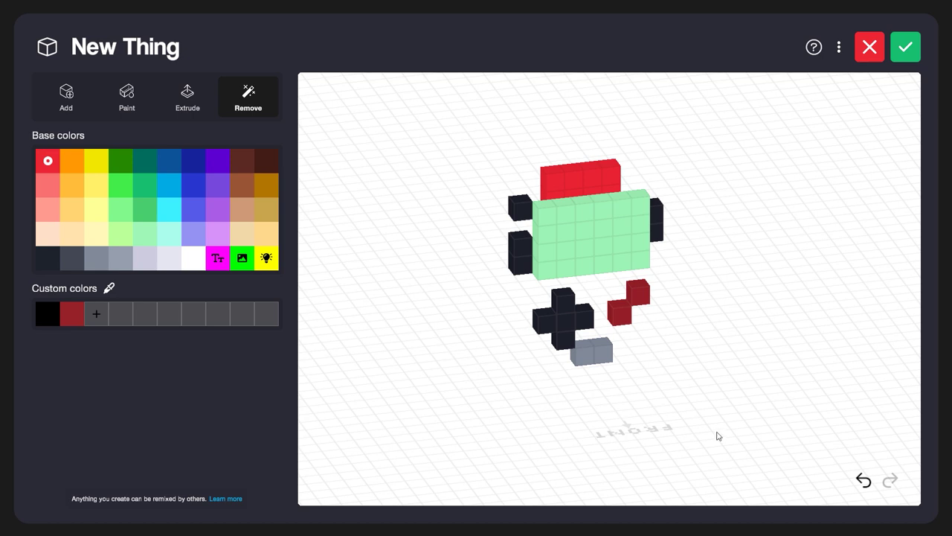
left_click(864, 480)
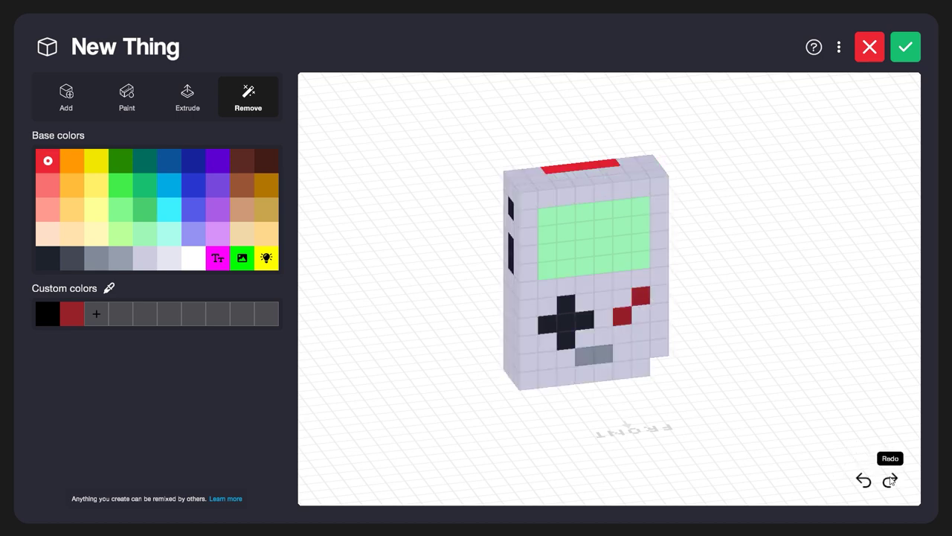
left_click(890, 480)
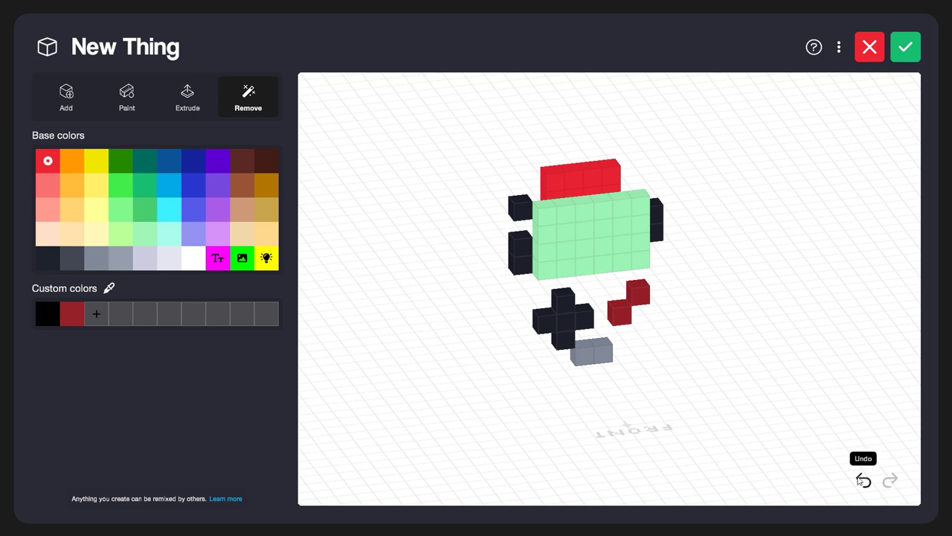
left_click(862, 480)
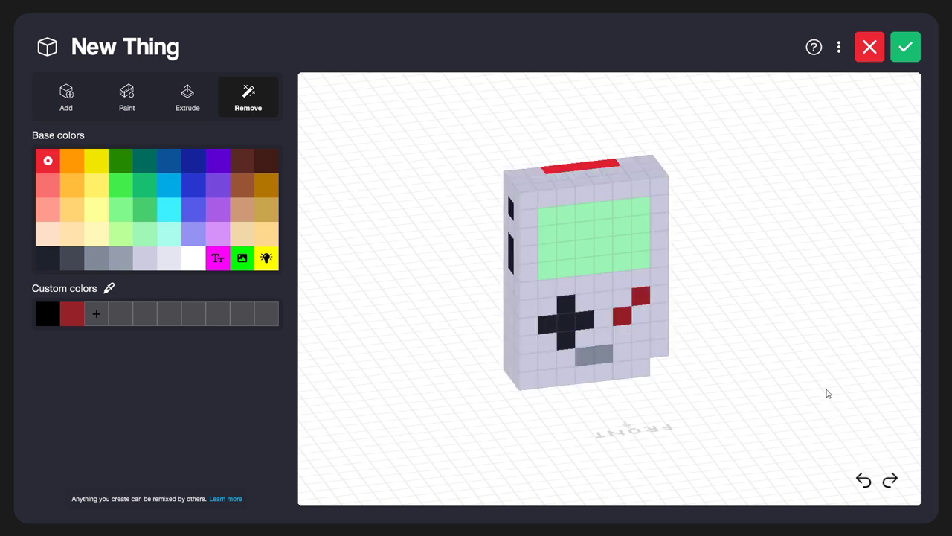
Step: Save the Game Boy into the room and rotate it to 225° about its vertical axis
left_click(906, 49)
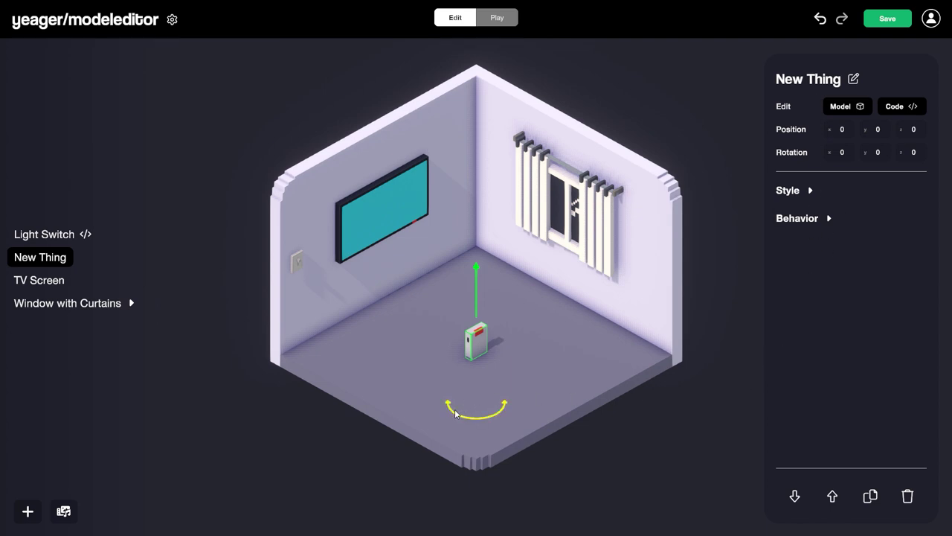
left_click_drag(481, 423, 707, 431)
left_click(703, 433)
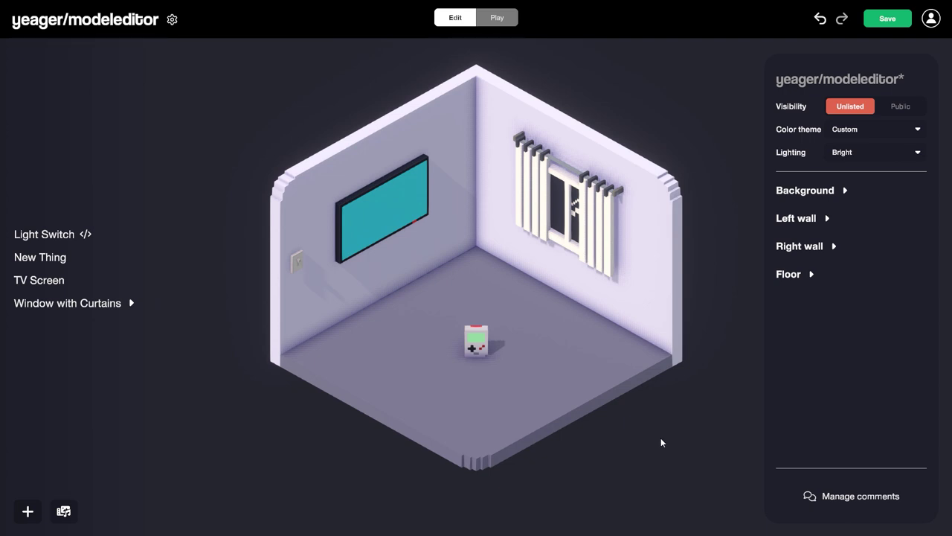
Step: Open the TV Screen model and fill its screen face with the magenta Text-area colour
left_click(377, 224)
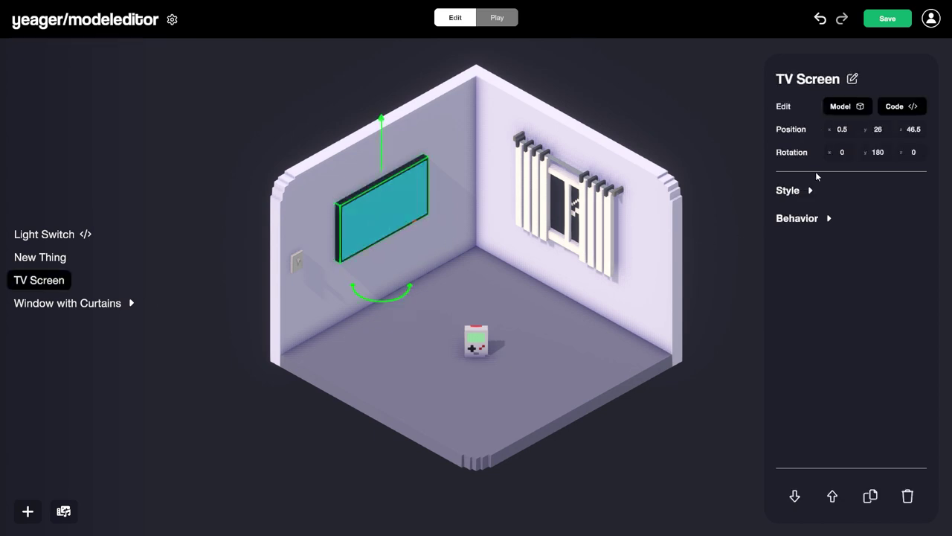
left_click(849, 105)
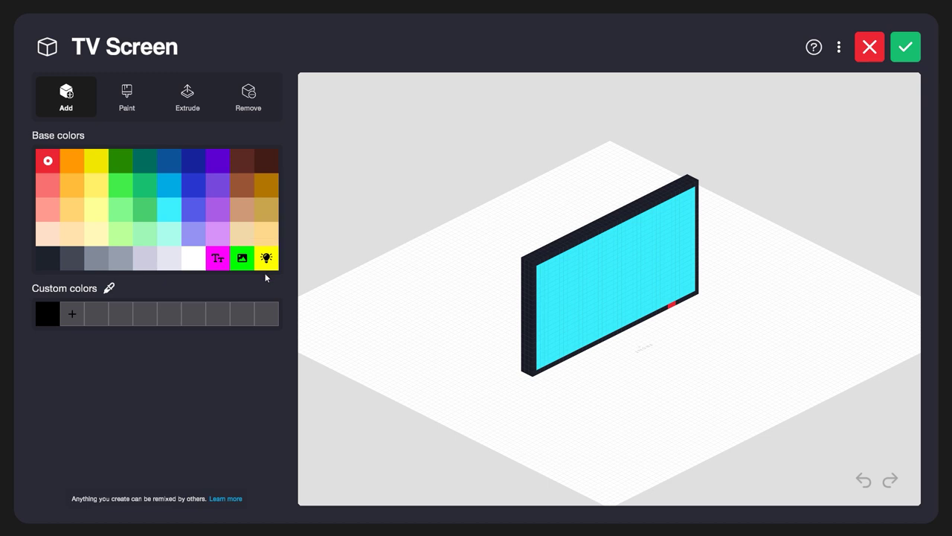
left_click(218, 258)
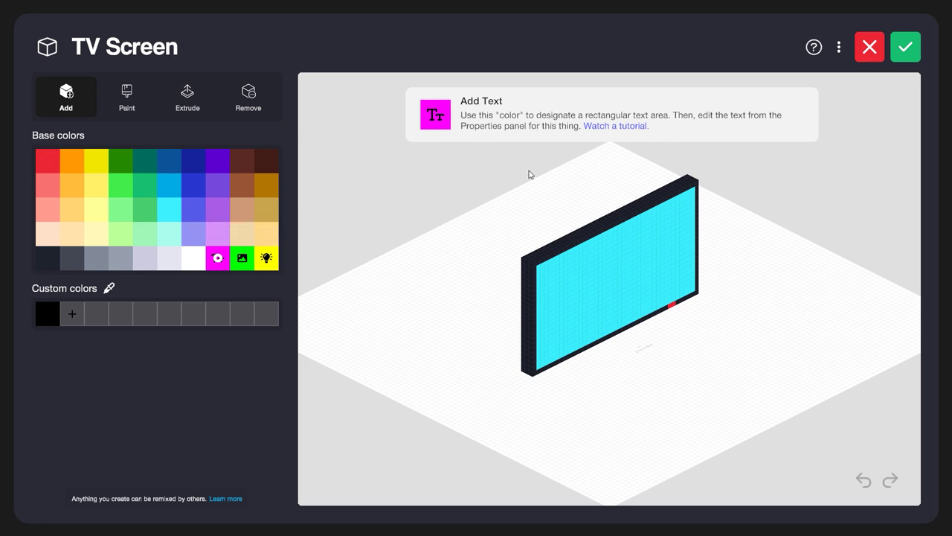
right_click_drag(774, 263, 737, 287)
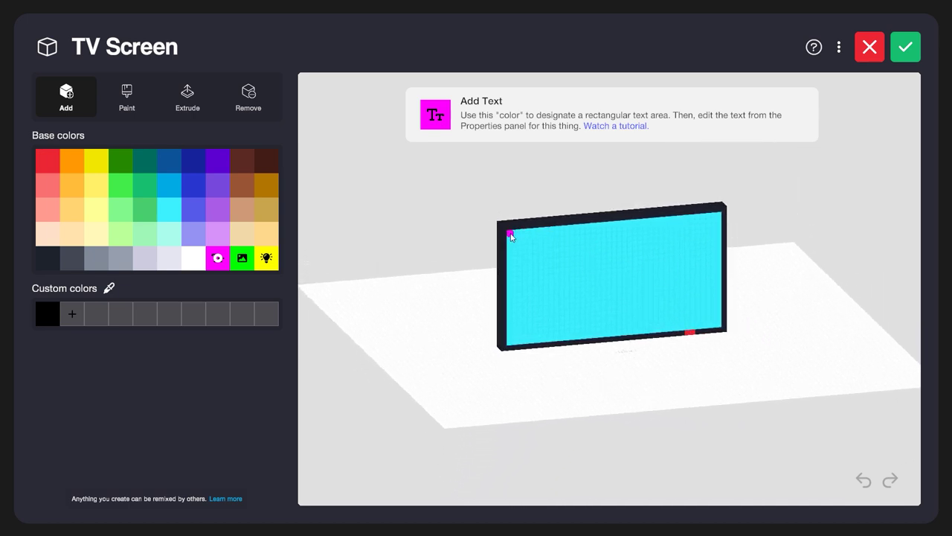
left_click_drag(511, 236, 722, 342)
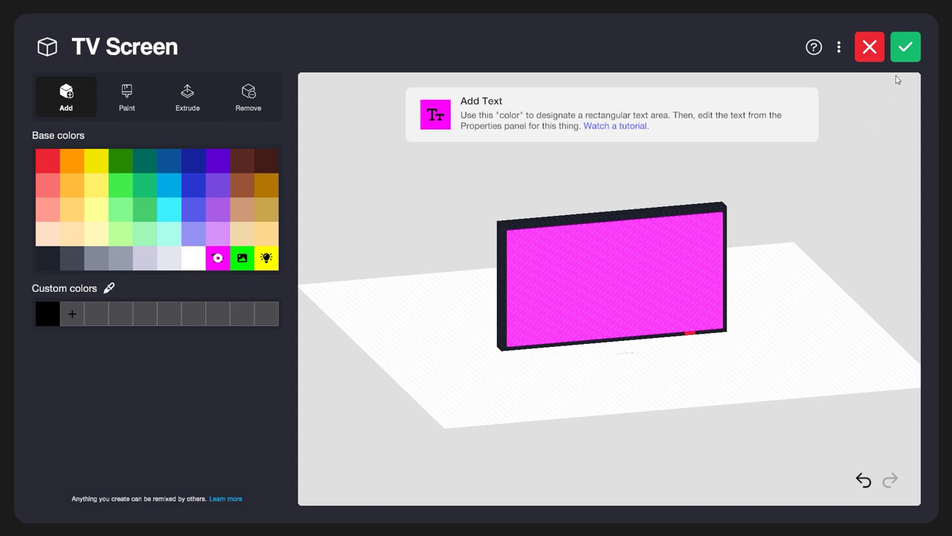
Step: Save the TV model, enter screen text, and set it to white #ffffff at size 48.2
left_click(906, 48)
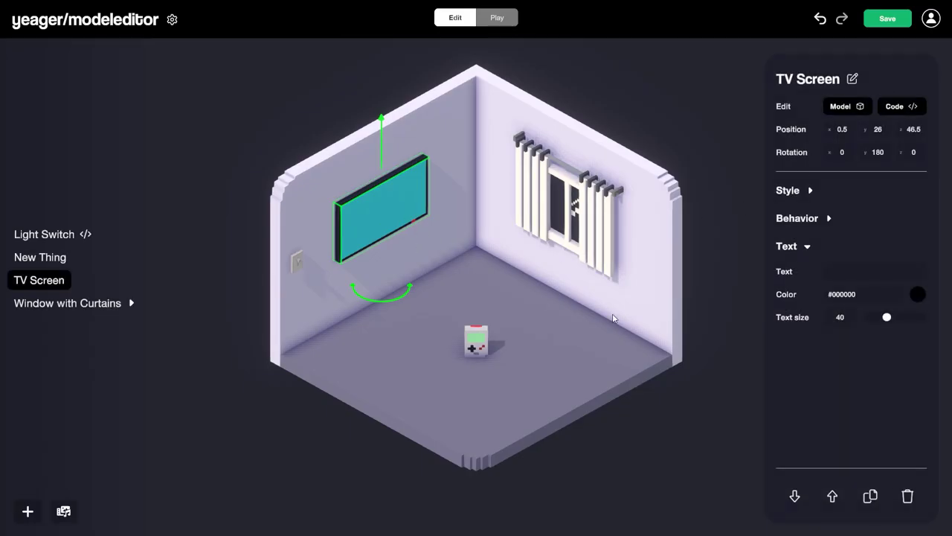
left_click(815, 252)
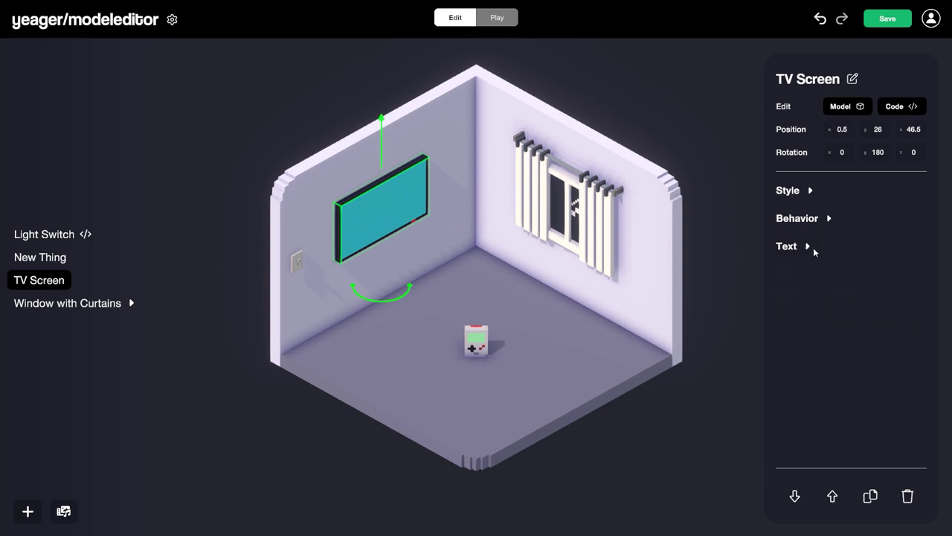
left_click(810, 246)
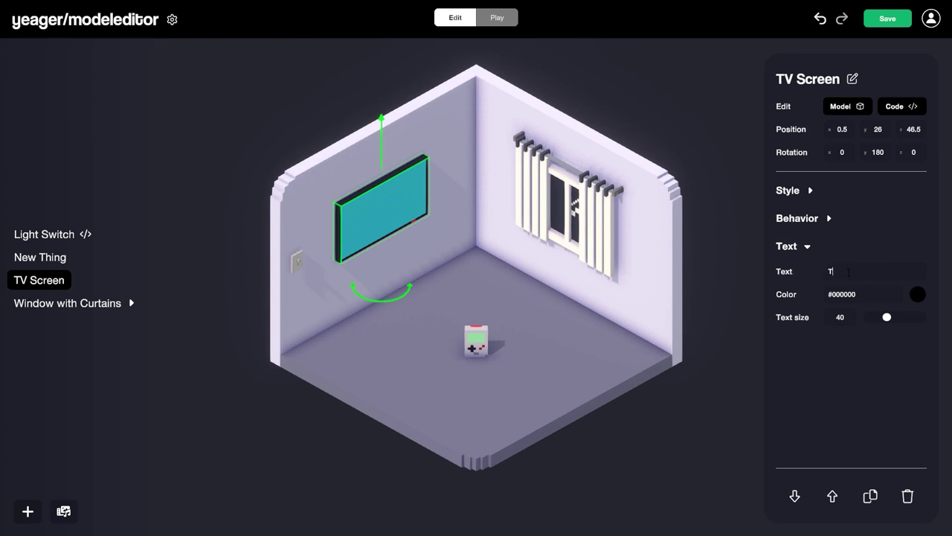
type("is a TV Screen!")
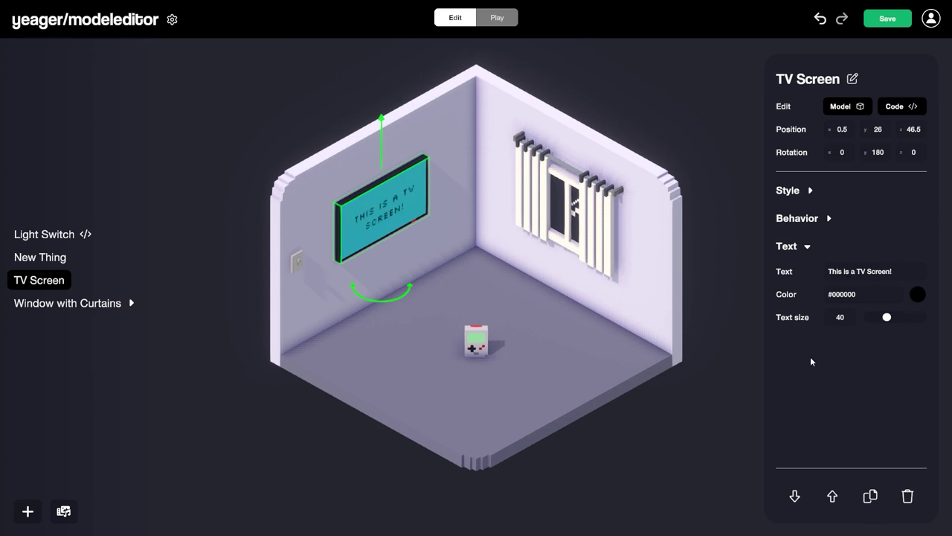
left_click(918, 295)
left_click_drag(920, 297, 779, 216)
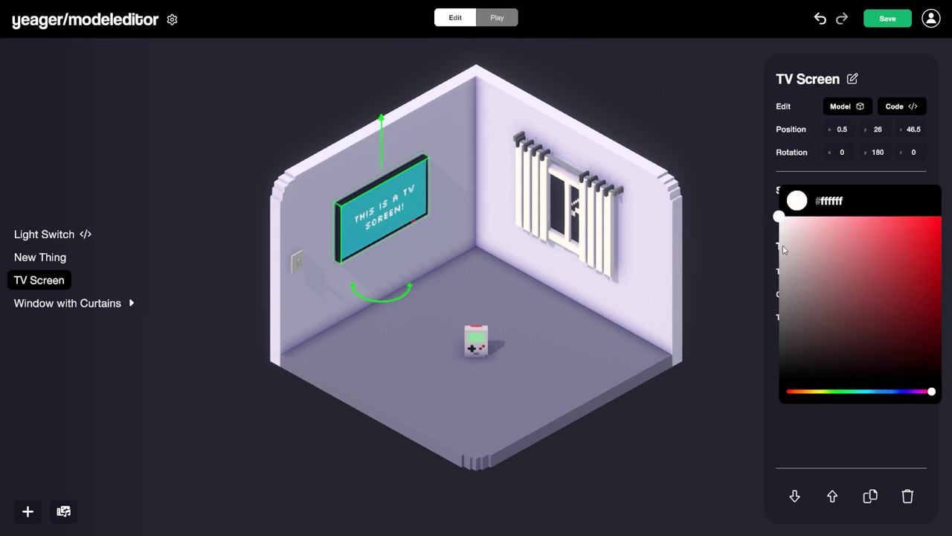
left_click(843, 417)
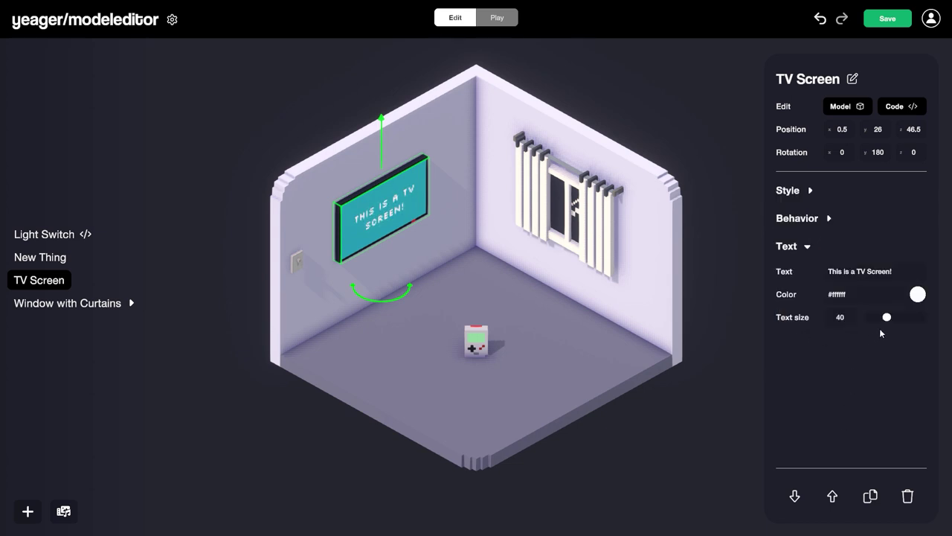
mouse_move(888, 321)
left_mouse_down()
mouse_move(878, 319)
mouse_move(892, 320)
left_mouse_up()
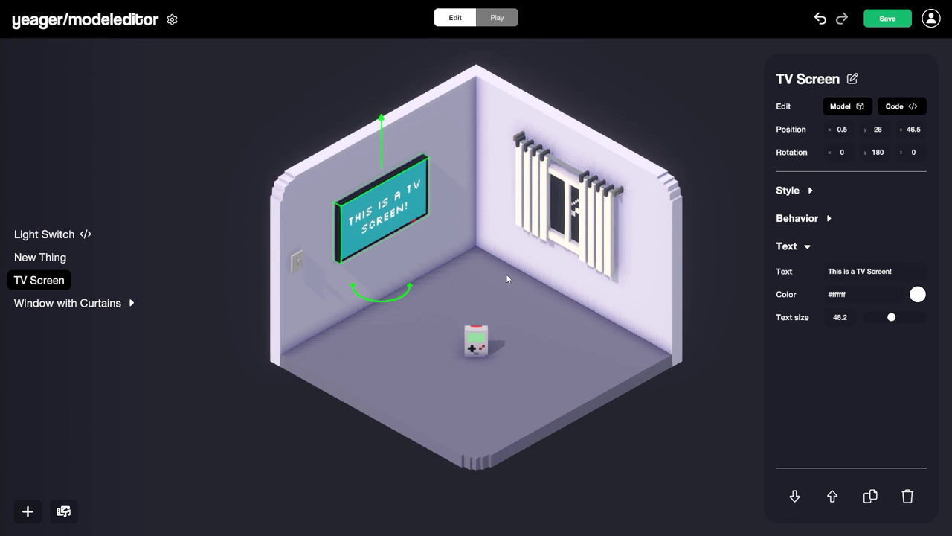
Step: Replace the screen text with 'Hello!', then clear the Text field
triple_click(884, 272)
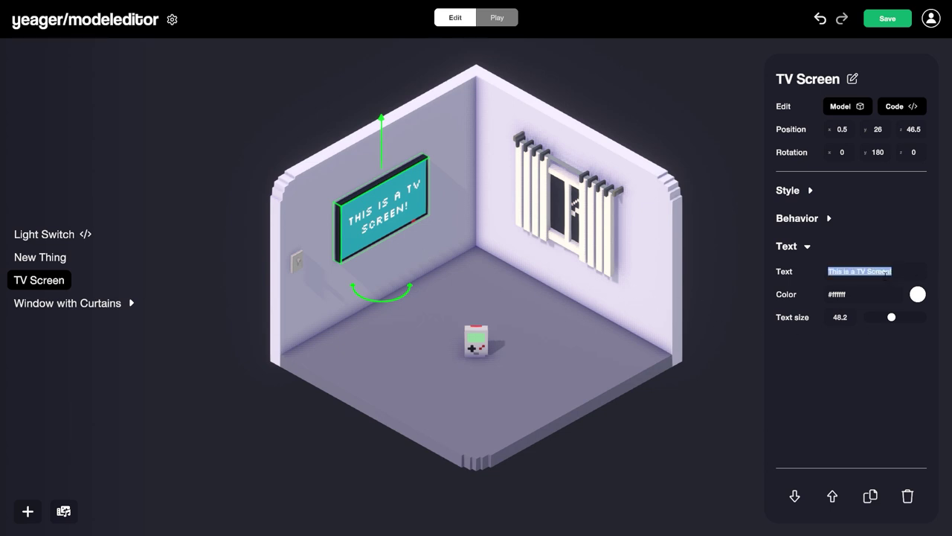
type("Hello!")
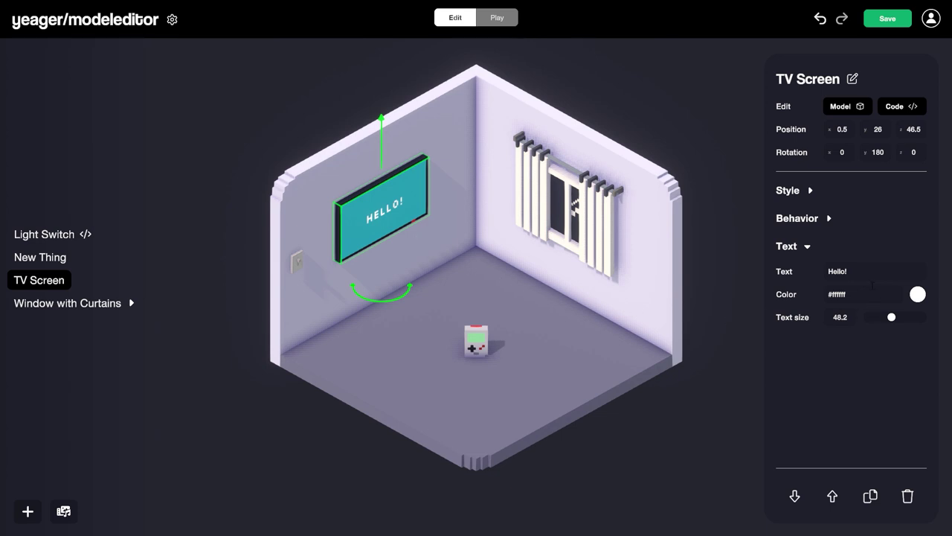
left_click_drag(864, 274, 807, 272)
key("BackSpace")
Step: Reopen the TV model and Magic-erase its magenta text-area face
left_click(842, 106)
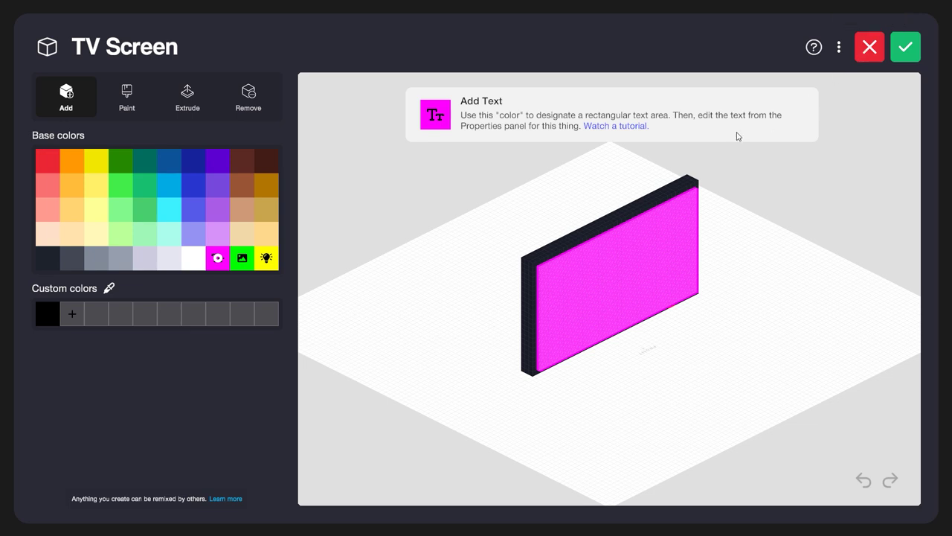
left_click(269, 96)
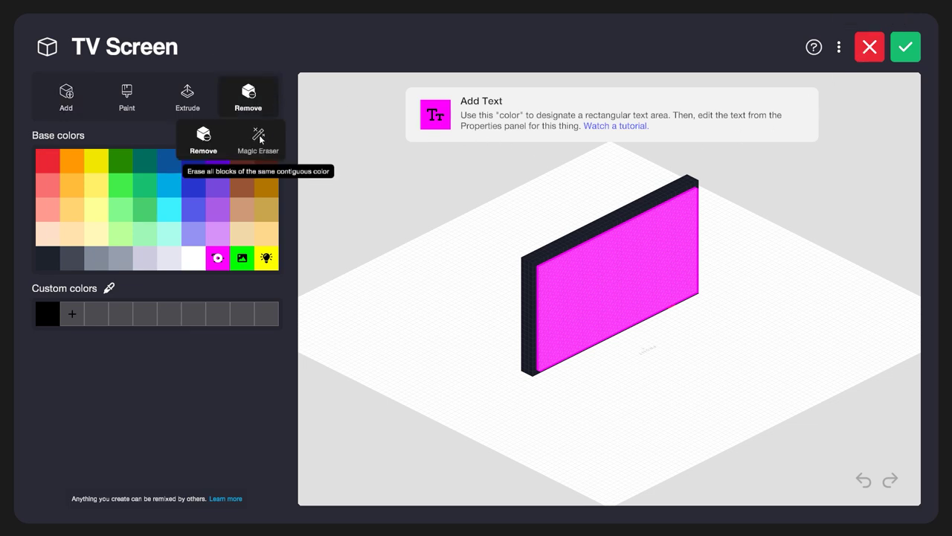
left_click(259, 134)
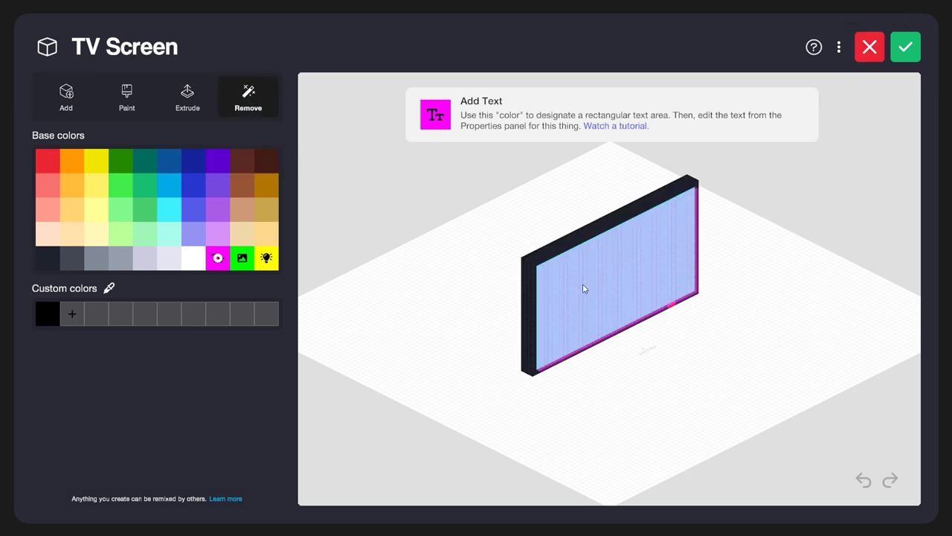
left_click(607, 312)
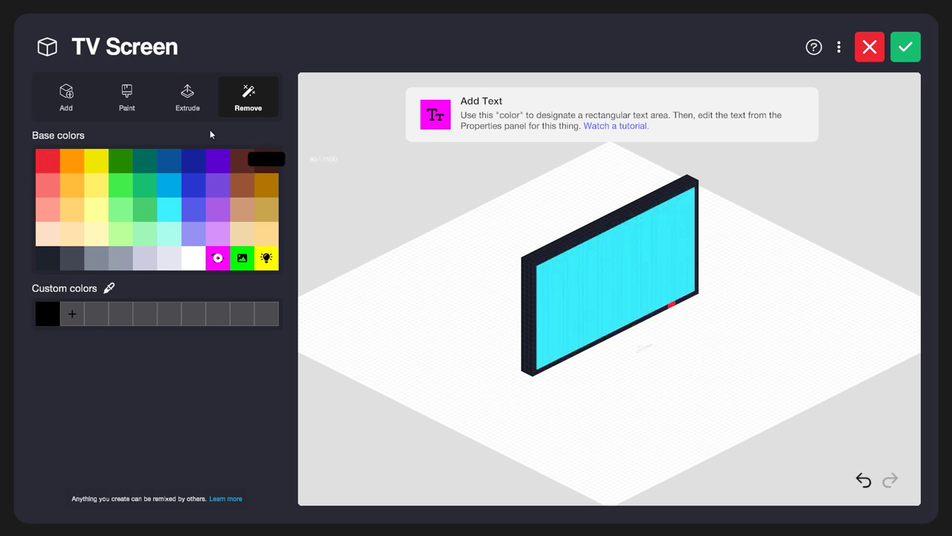
Step: Box-paint the whole TV screen with the green image-area colour and save the model
left_click(126, 99)
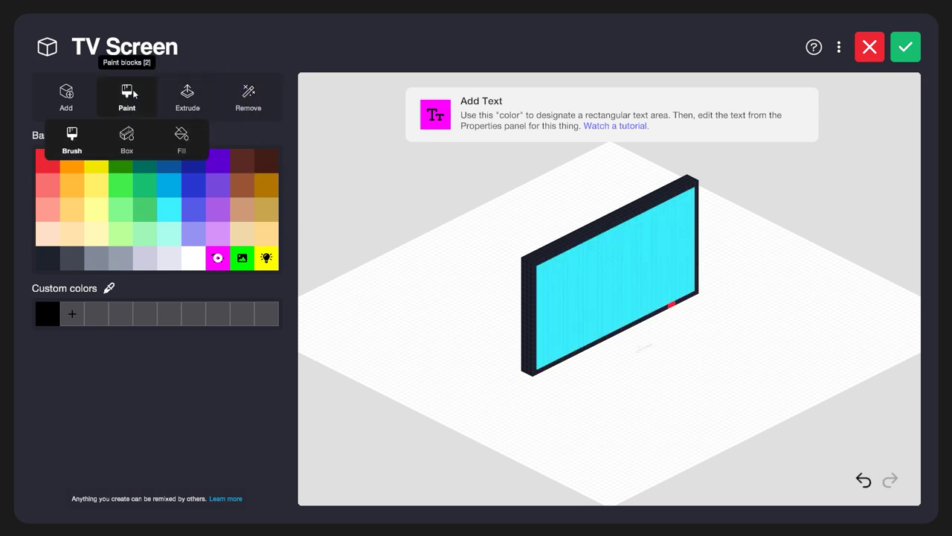
left_click(129, 134)
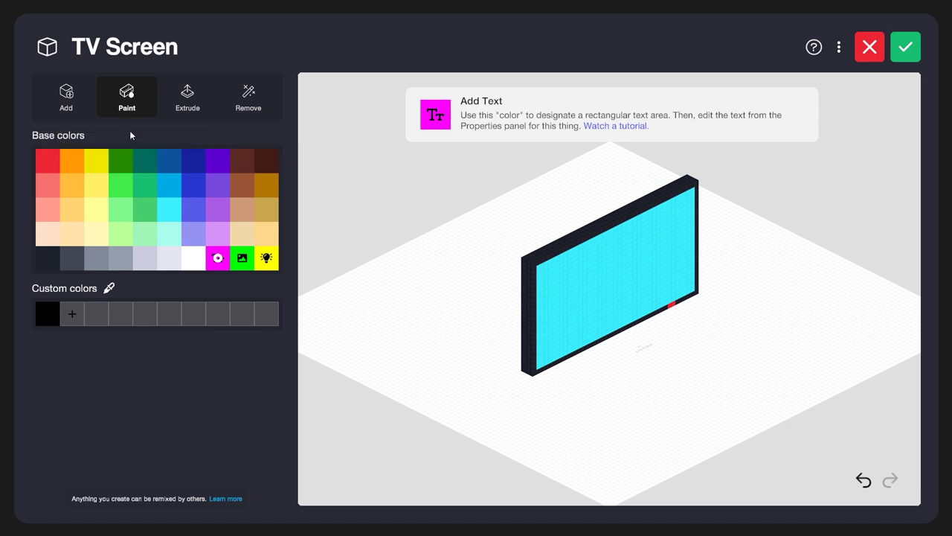
left_click(241, 259)
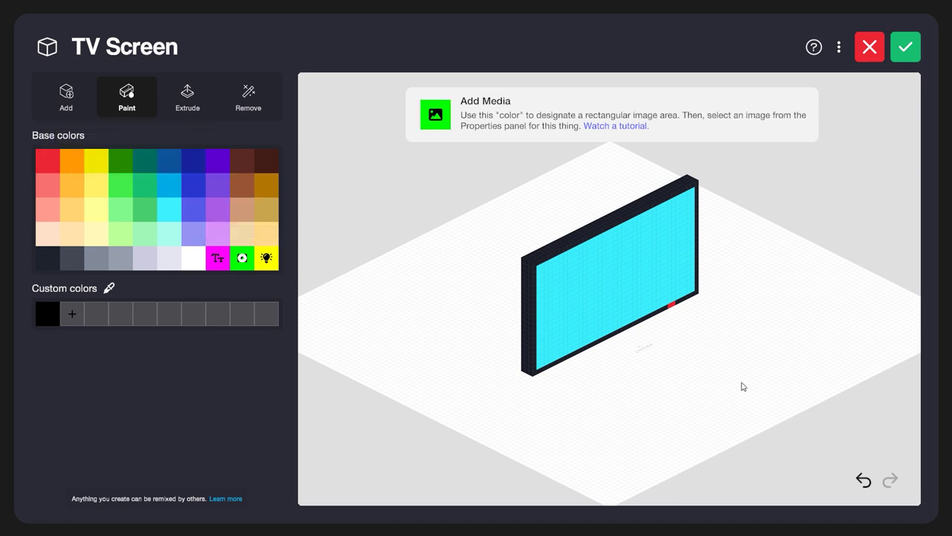
left_click_drag(742, 385, 656, 369)
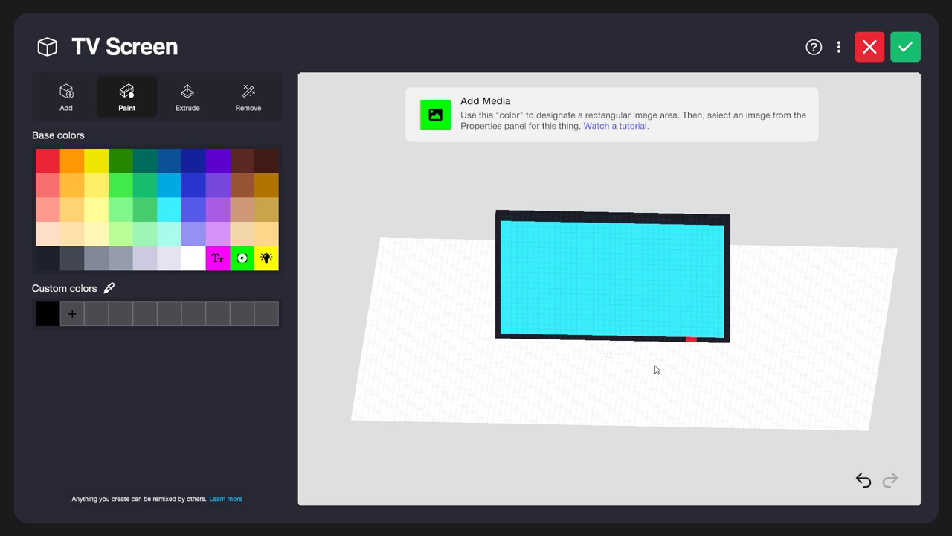
left_click(505, 227)
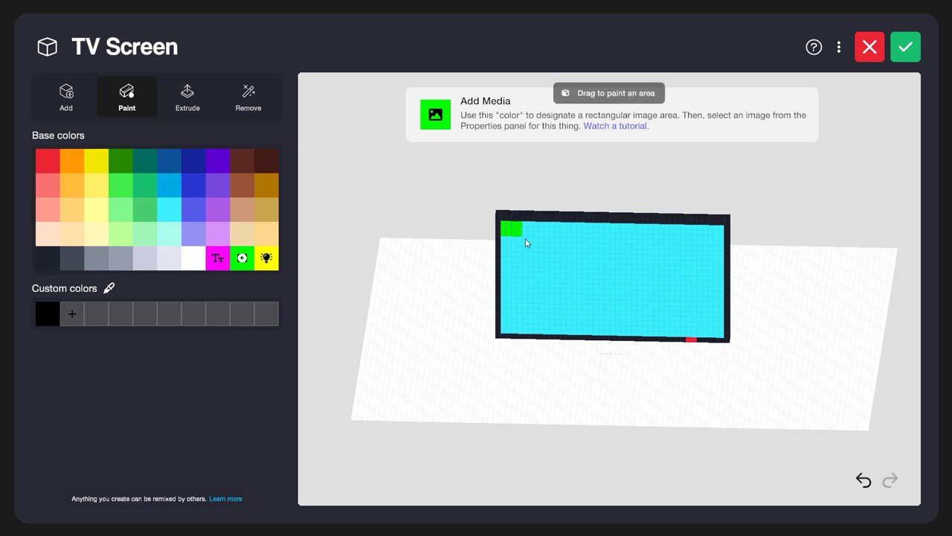
left_click_drag(526, 243, 724, 337)
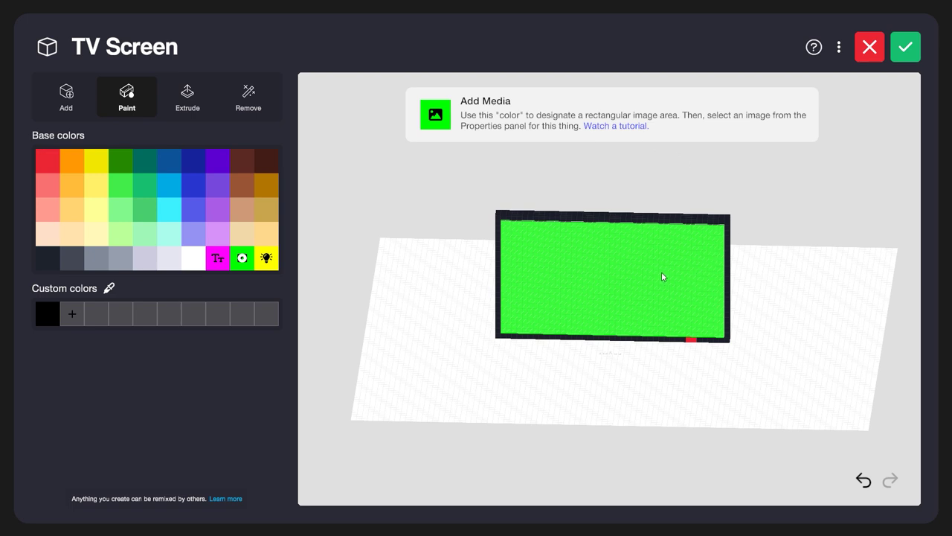
left_click(906, 47)
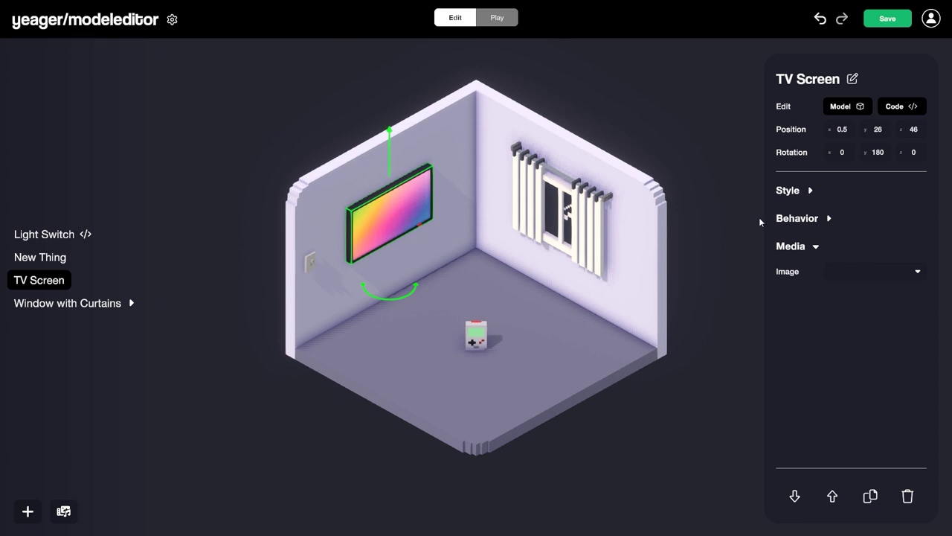
Step: Set the TV Screen's Media image to Tutorial Thumbnail 1.png
left_click(816, 246)
left_click(816, 245)
left_click(867, 276)
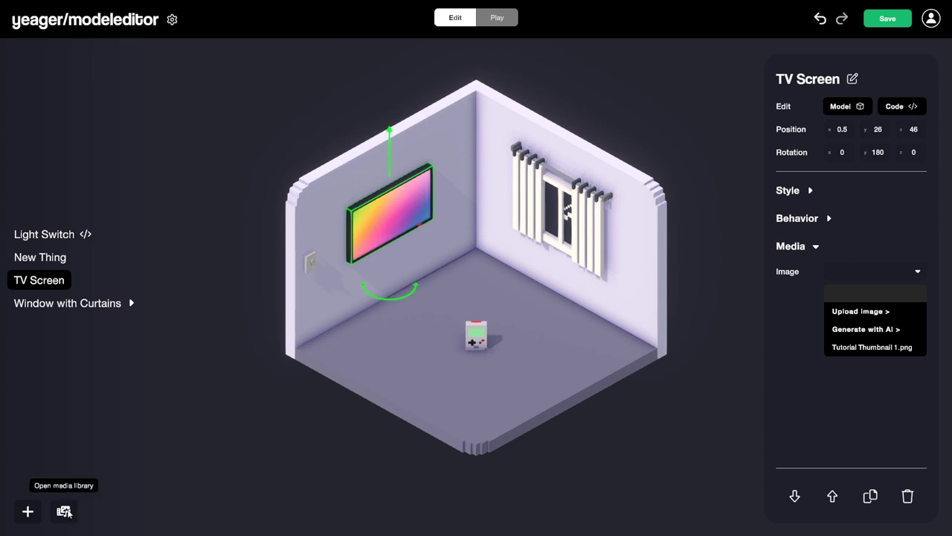
left_click(64, 512)
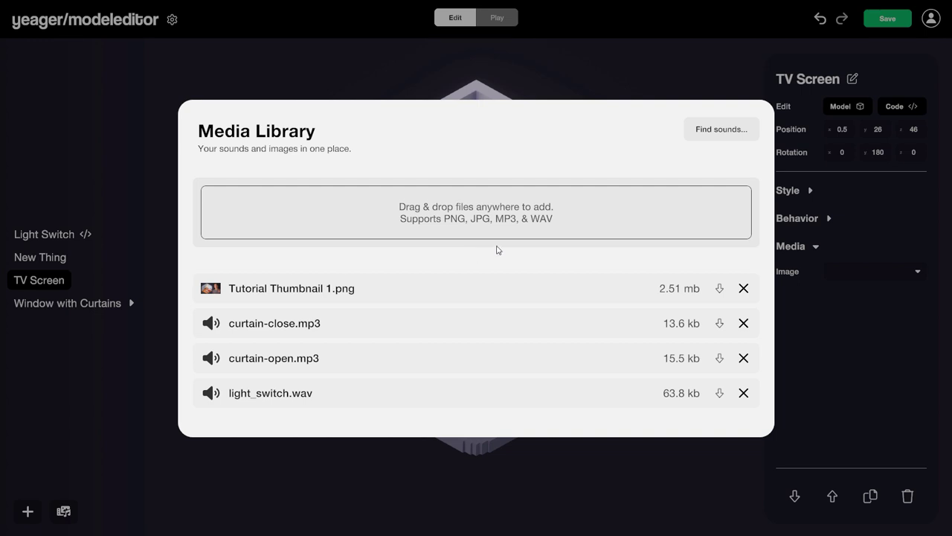
left_click(672, 75)
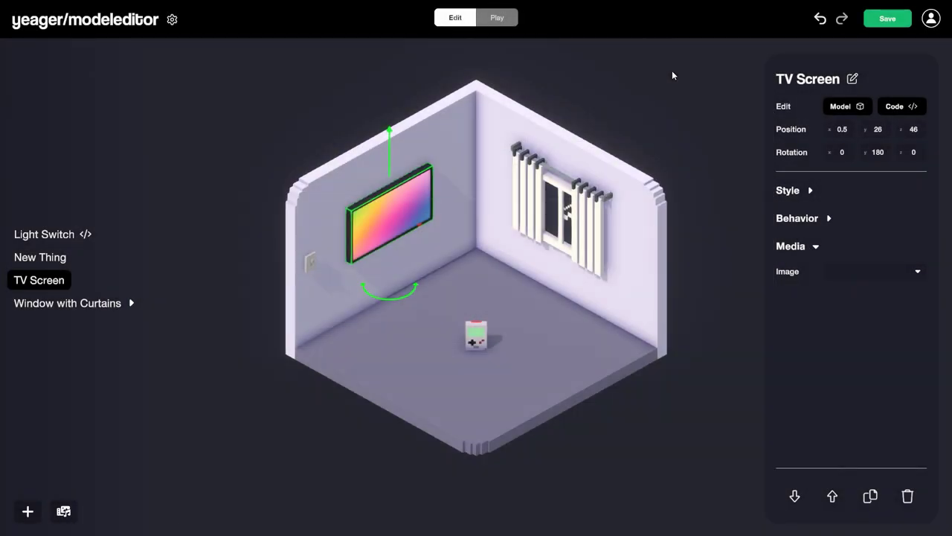
left_click(858, 273)
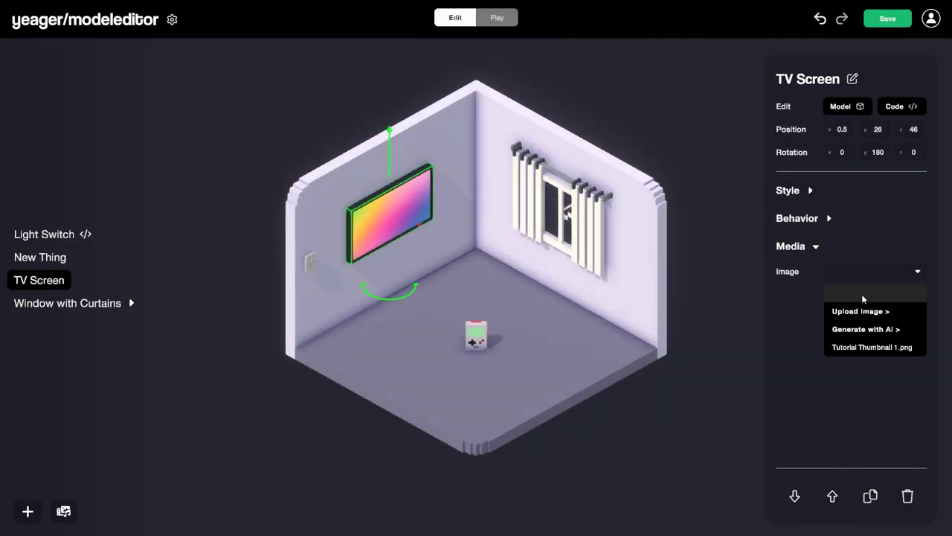
left_click(875, 347)
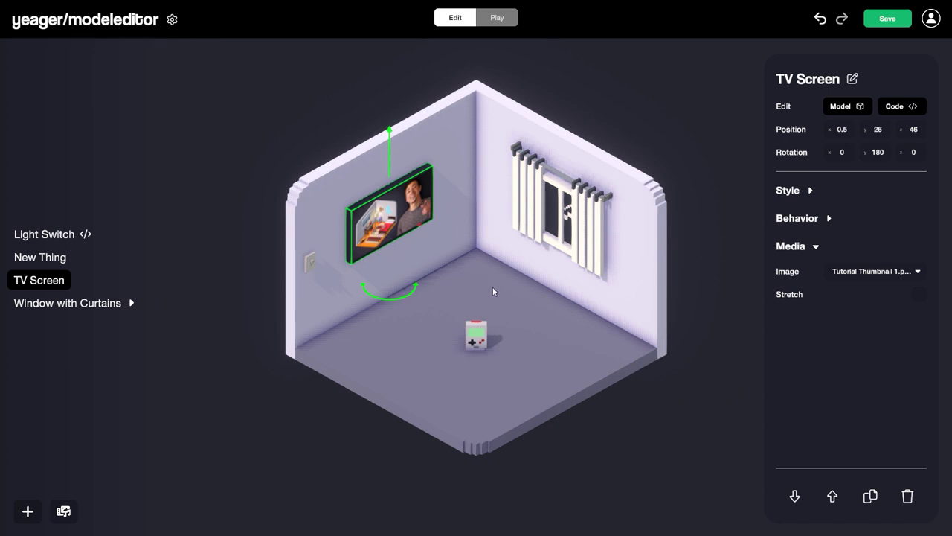
Step: Preview the room in Play mode, orbit around it, and return to Edit mode
left_click(502, 23)
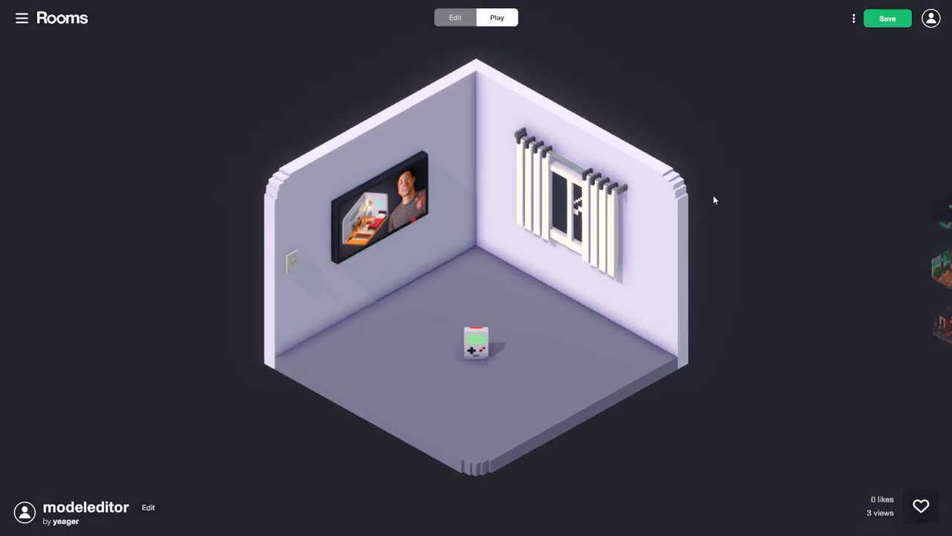
left_click_drag(787, 283, 821, 228)
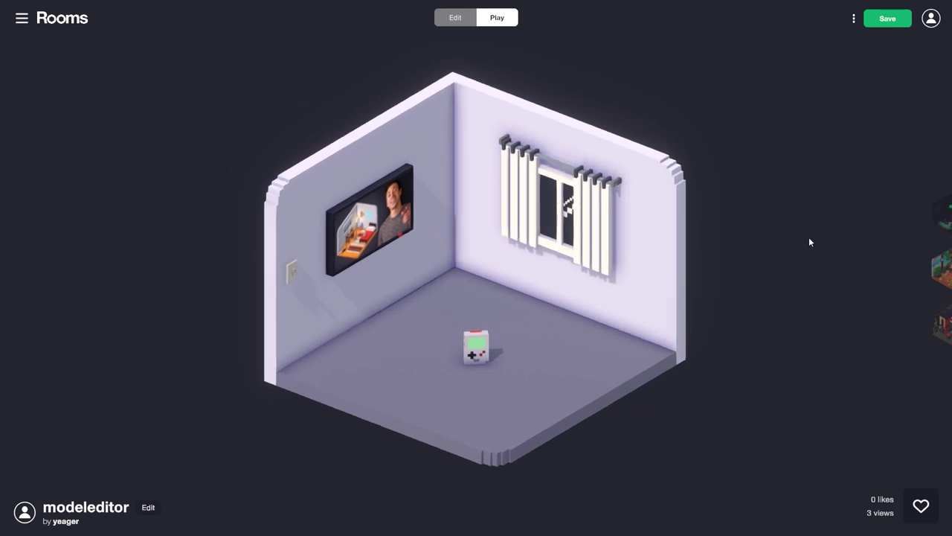
left_click_drag(808, 241, 779, 265)
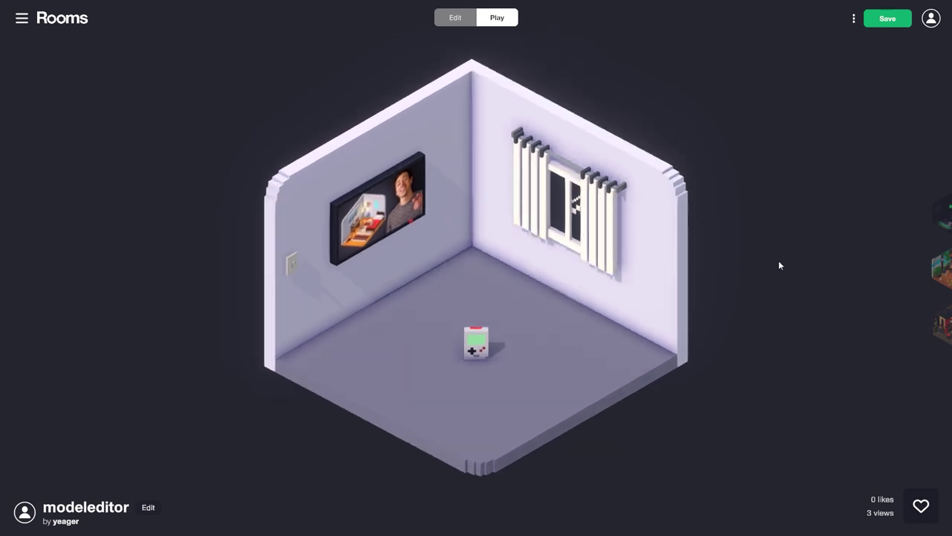
left_click(457, 18)
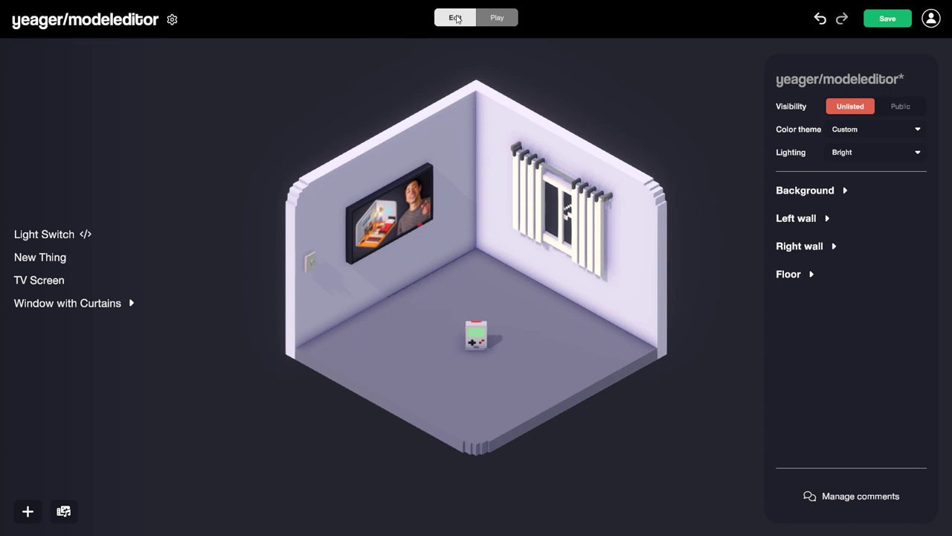
Step: Deselect the Game Boy and switch the room's Lighting to Dark
left_click(477, 341)
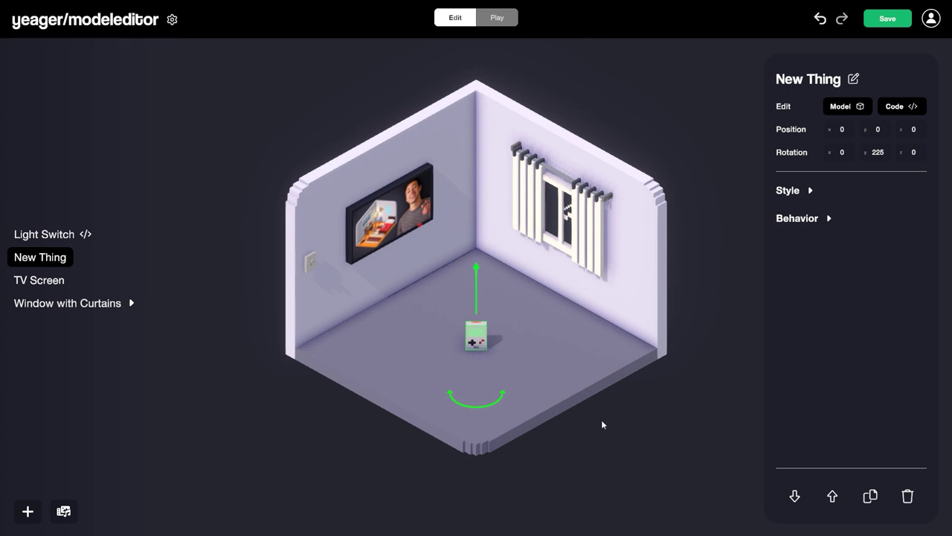
left_click(622, 427)
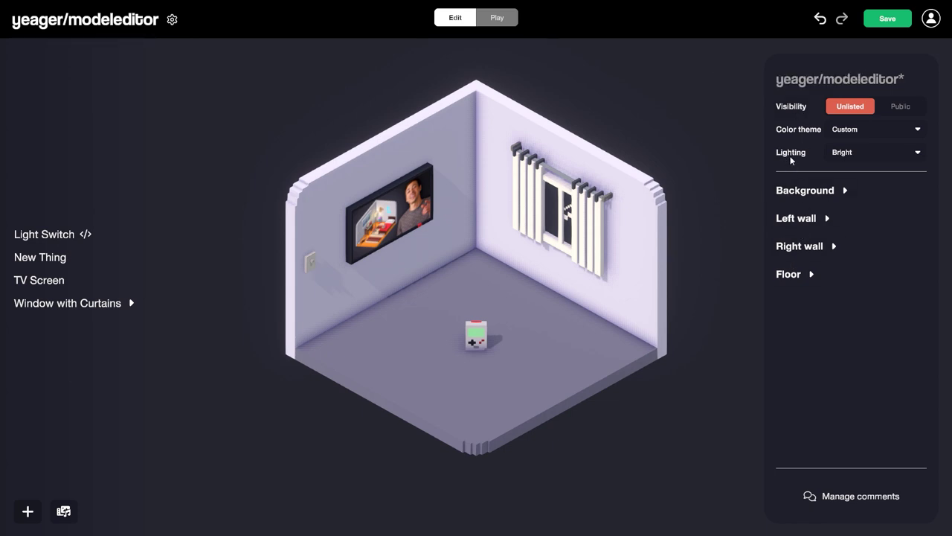
left_click(855, 155)
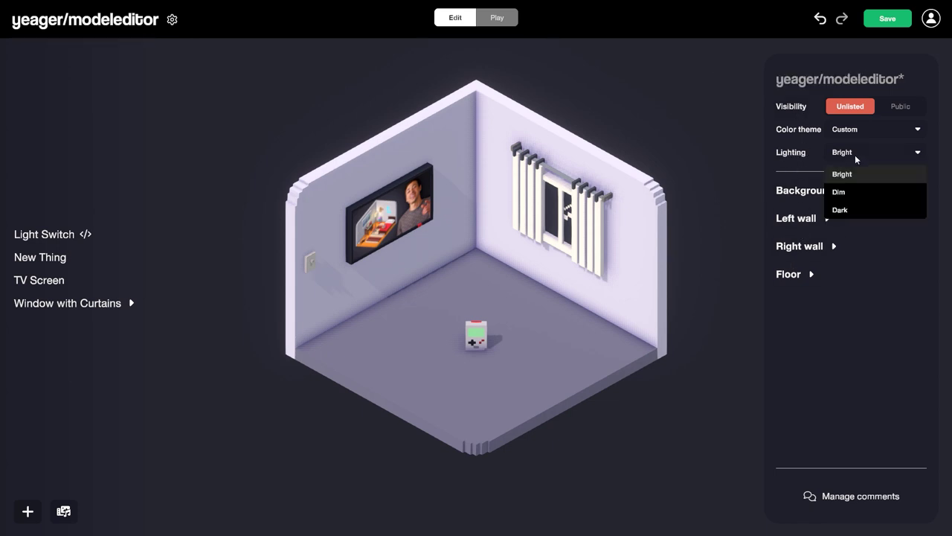
left_click(840, 210)
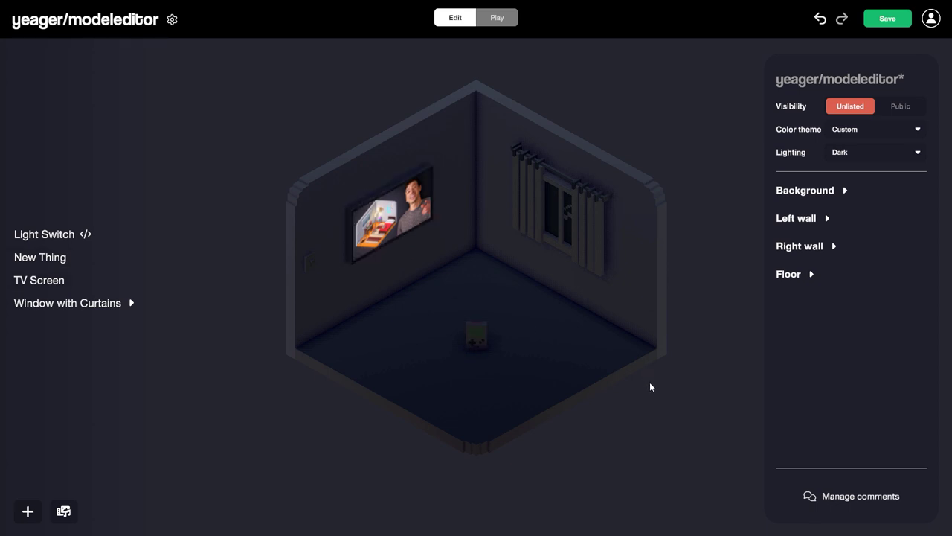
Step: Make the Game Boy glow by setting its Style Glow to 0.9 and Threshold to 0.9
left_click(482, 339)
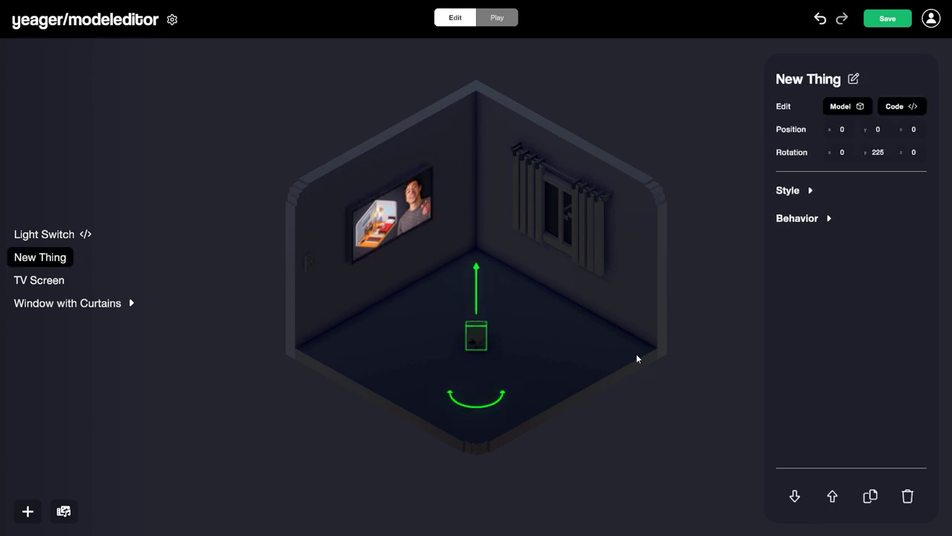
left_click(811, 192)
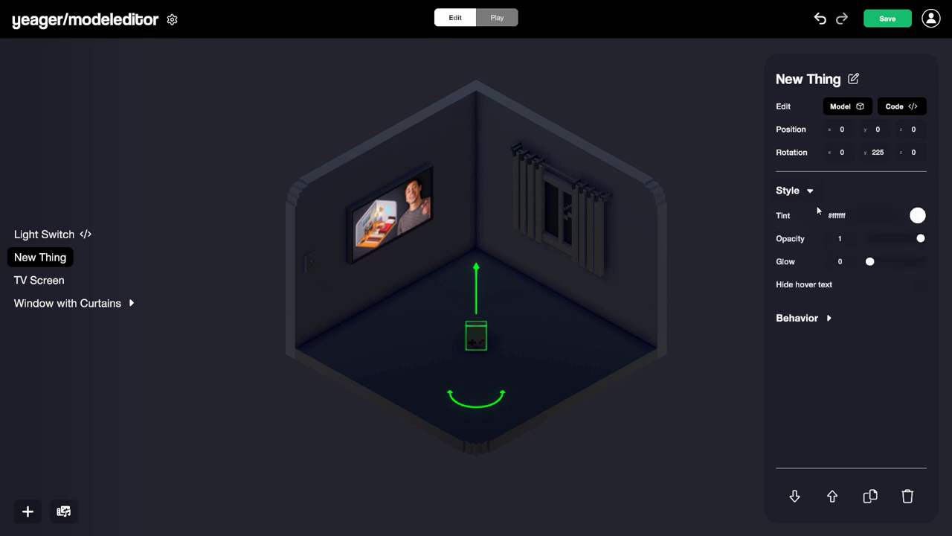
left_click_drag(872, 262, 882, 263)
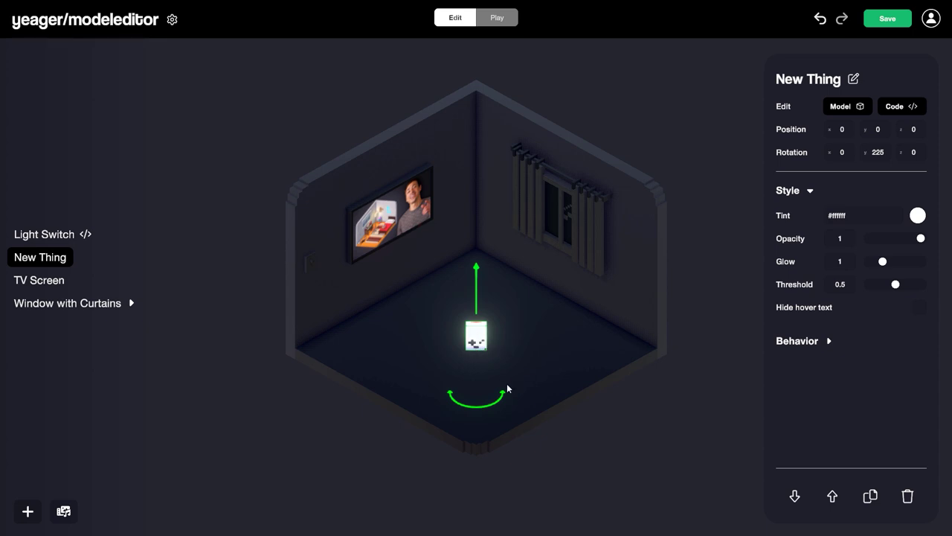
scroll(494, 378, "up", 5)
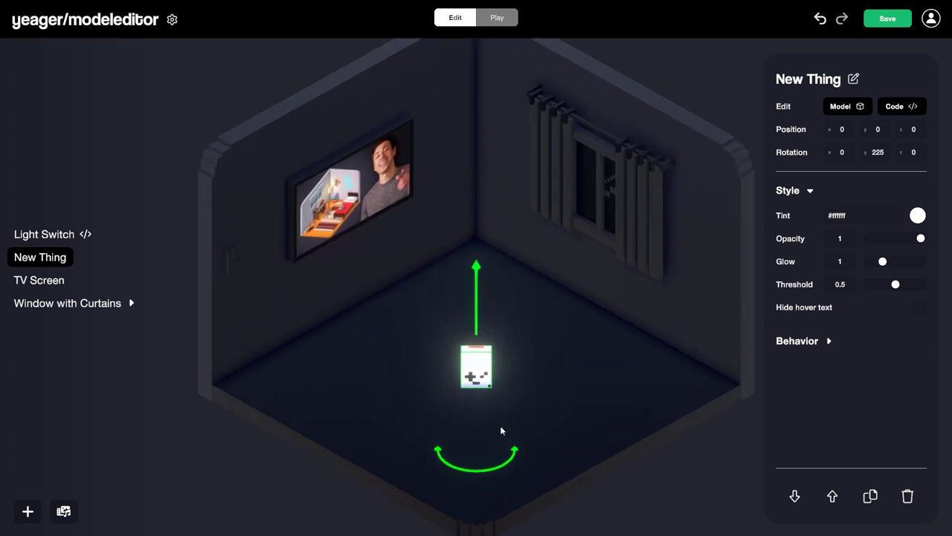
scroll(501, 429, "up", 2)
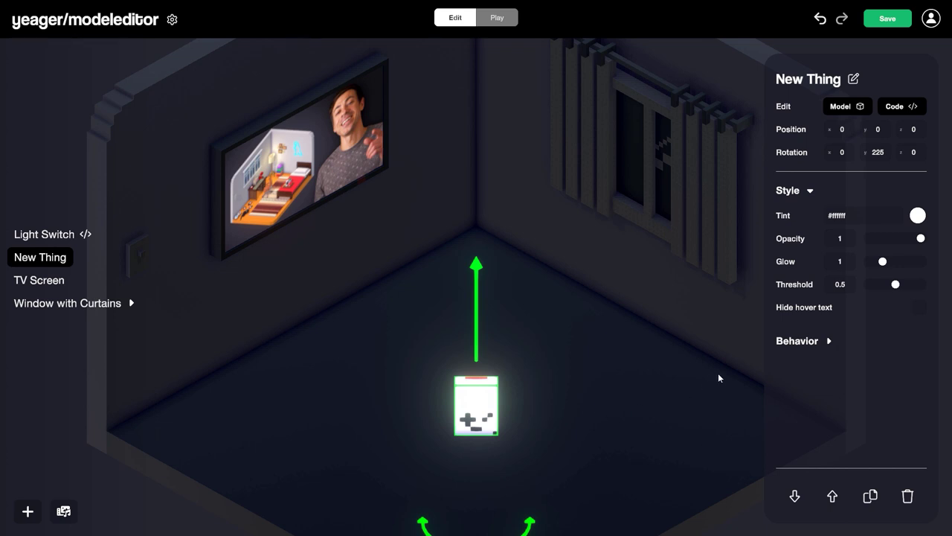
mouse_move(787, 288)
mouse_move(897, 287)
left_mouse_down()
mouse_move(923, 286)
mouse_move(902, 289)
left_mouse_up()
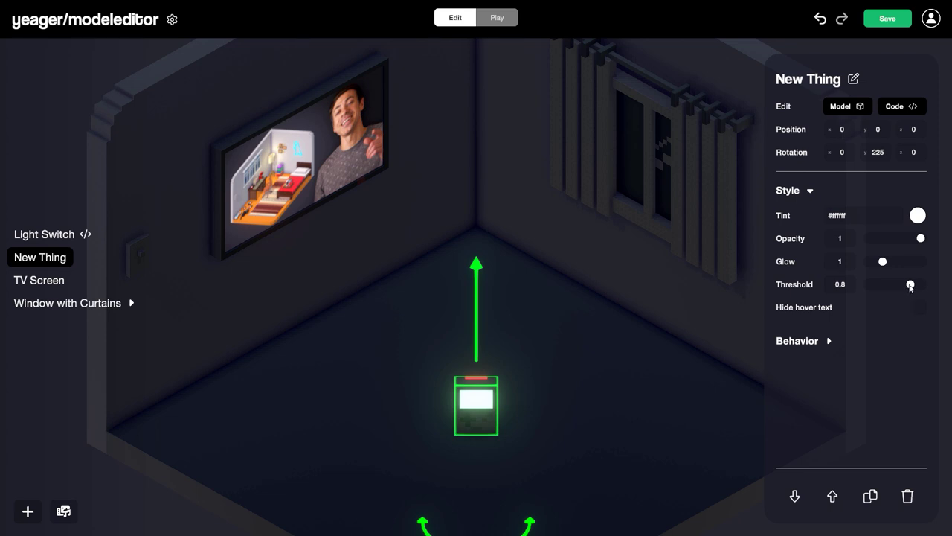
left_click_drag(910, 285, 919, 288)
mouse_move(883, 263)
left_mouse_down()
mouse_move(872, 264)
mouse_move(898, 265)
mouse_move(881, 267)
left_mouse_up()
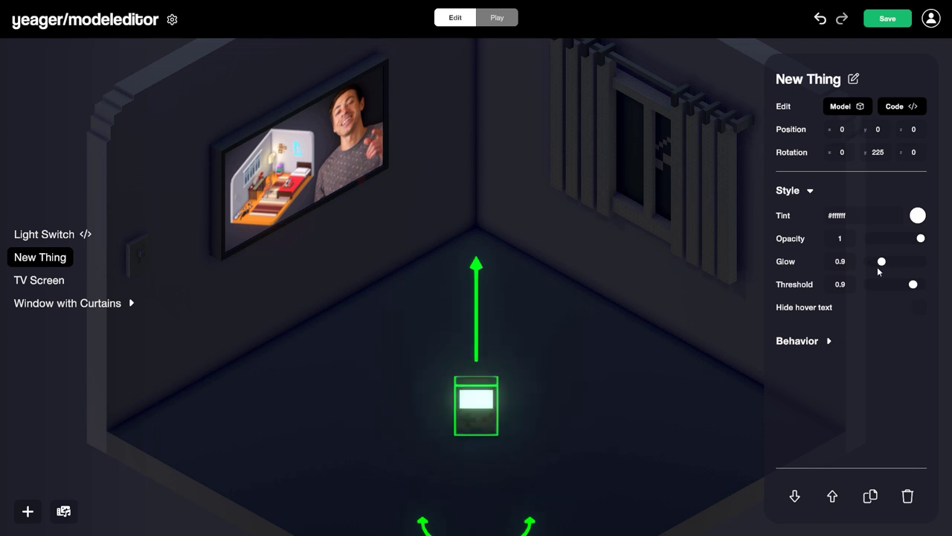